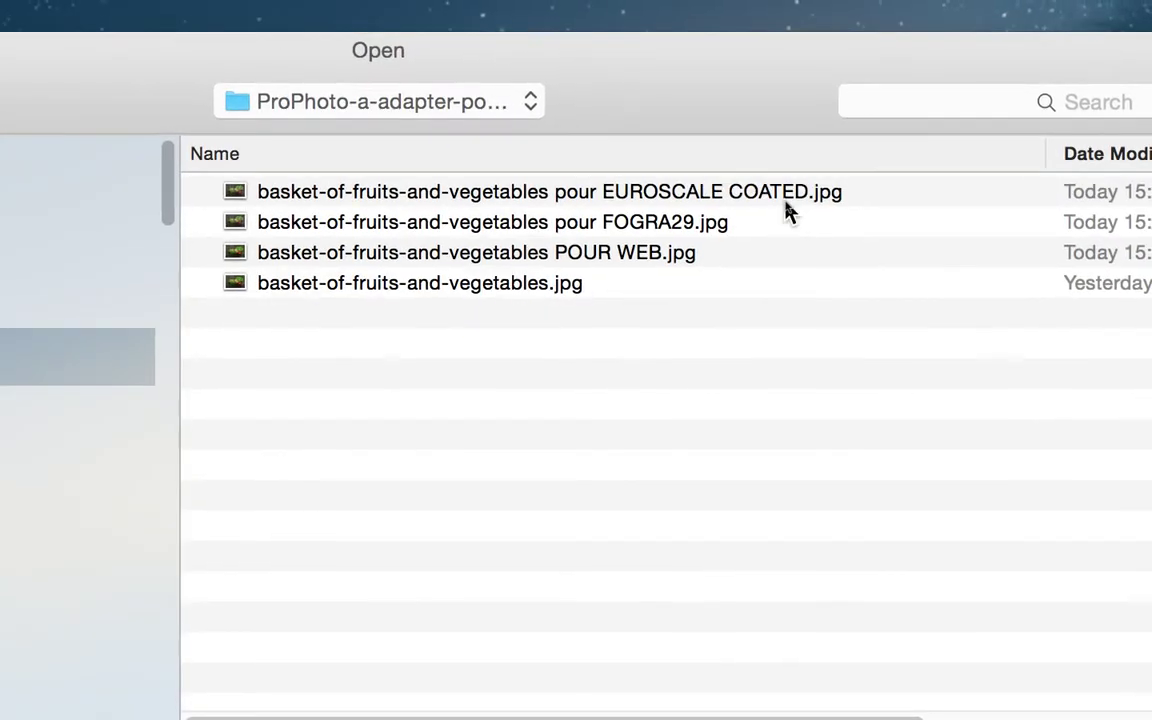
Open the basket-of-fruits-and-vegetables images for EUROSCALE COATED and FOGRA29 together, accepting the profile prompts.
click(786, 203)
shift+click(786, 212)
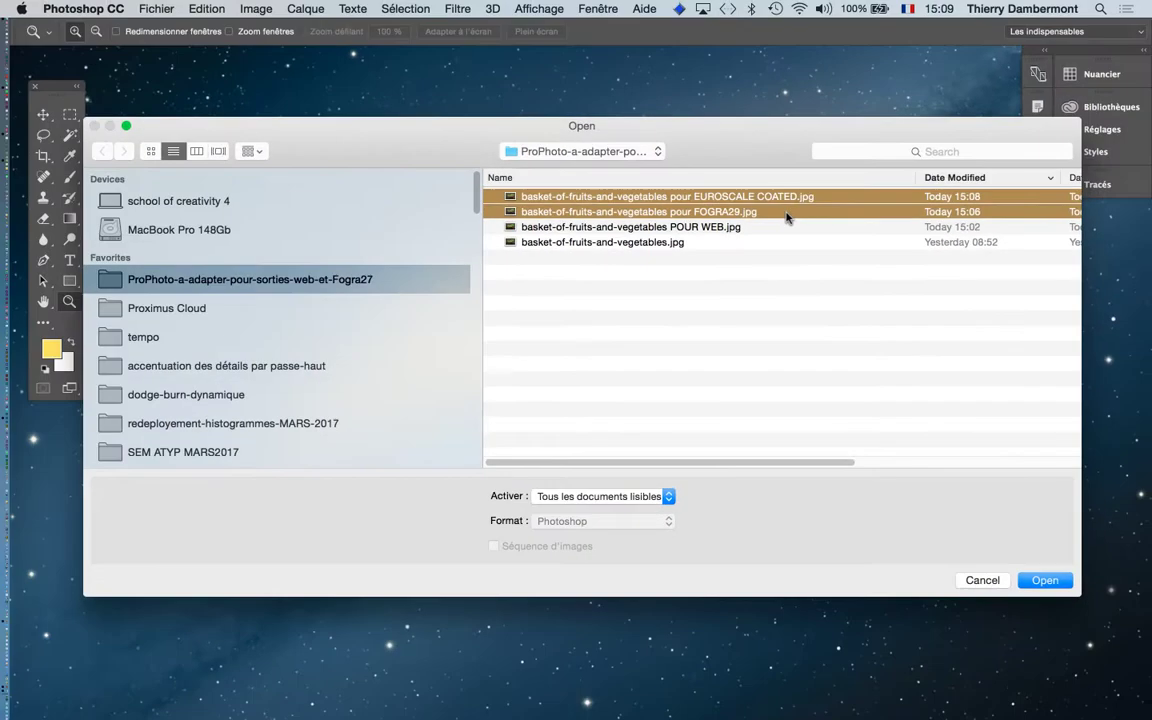
click(1057, 581)
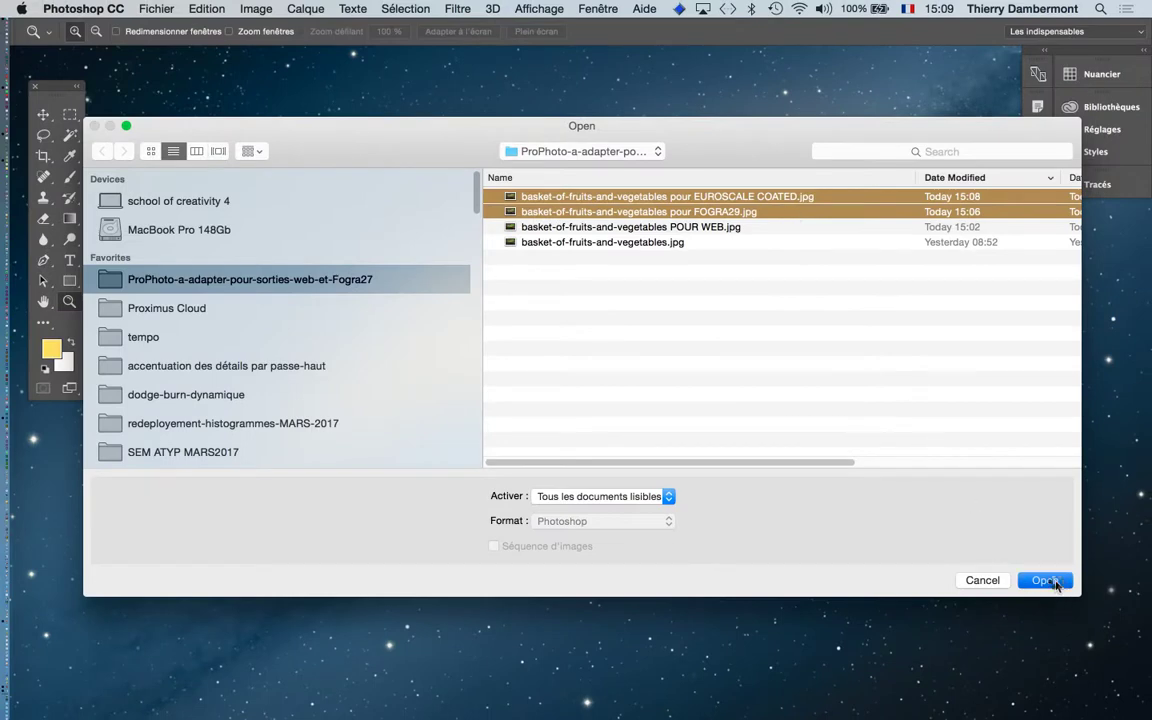
click(699, 434)
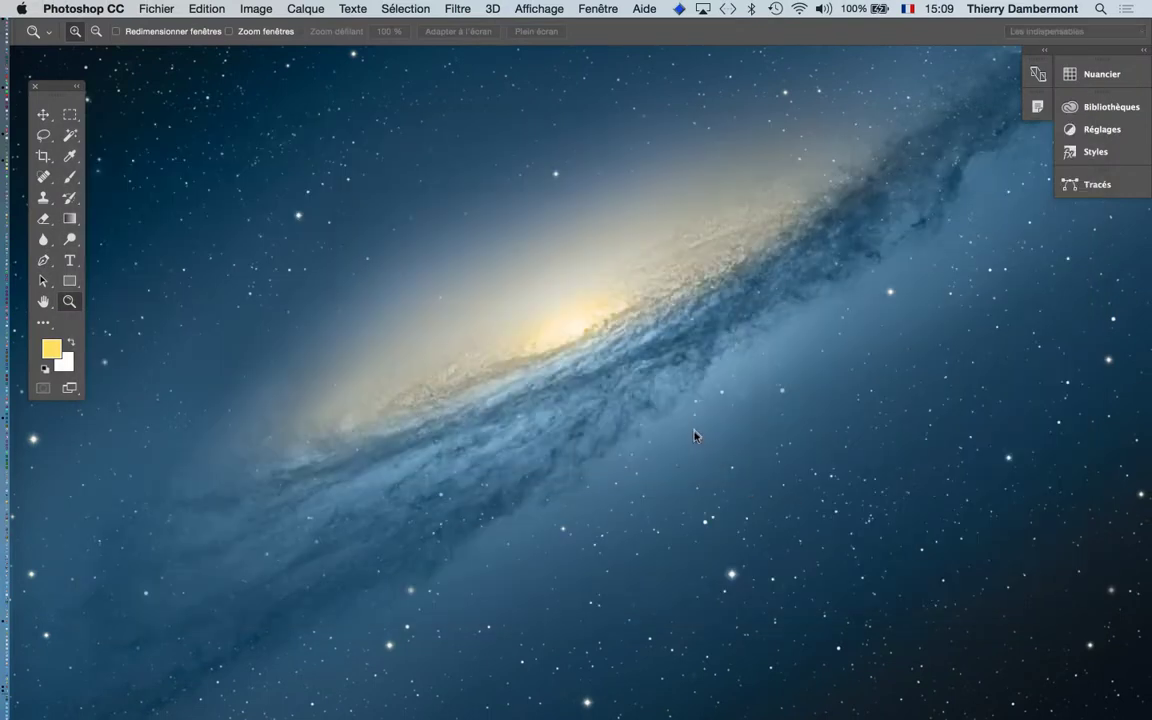
click(682, 427)
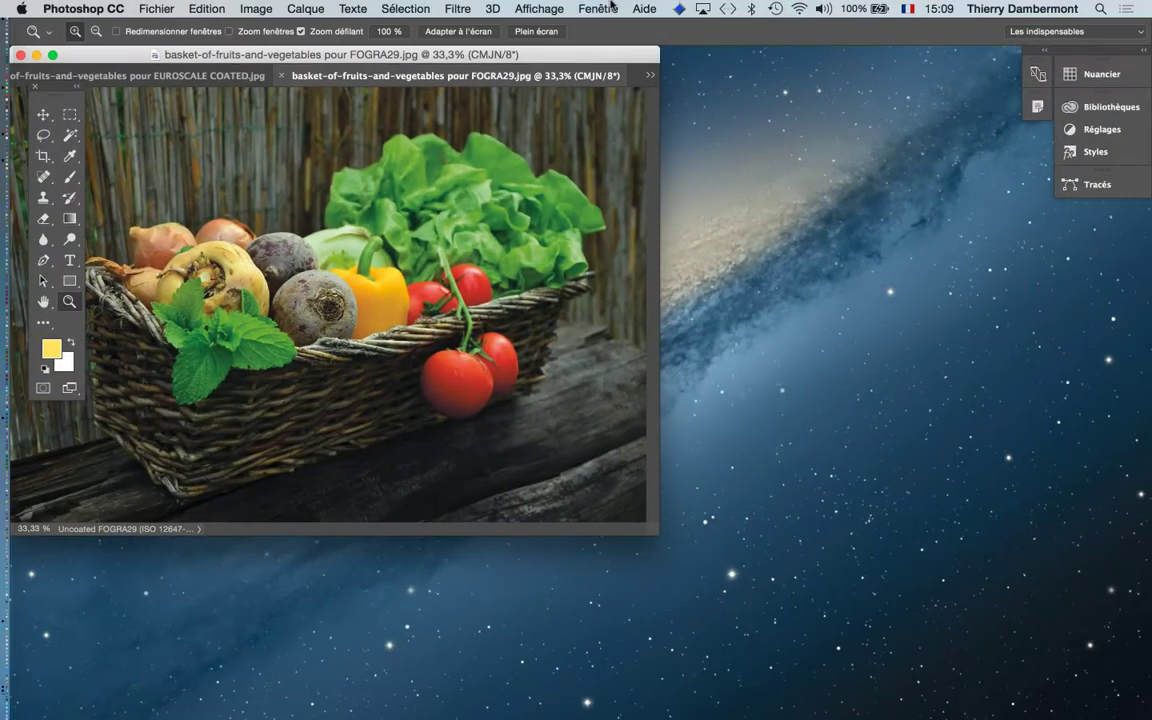
Show the Couches panel, place it beside the image window and enlarge it slightly.
click(612, 6)
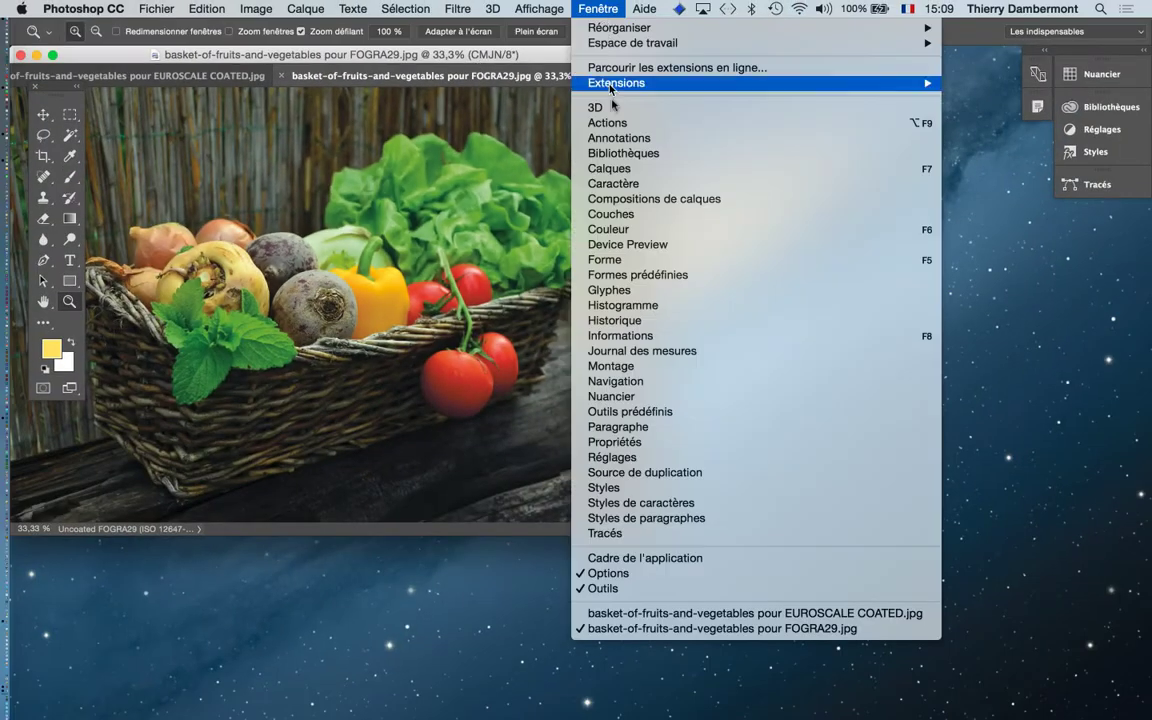
click(783, 271)
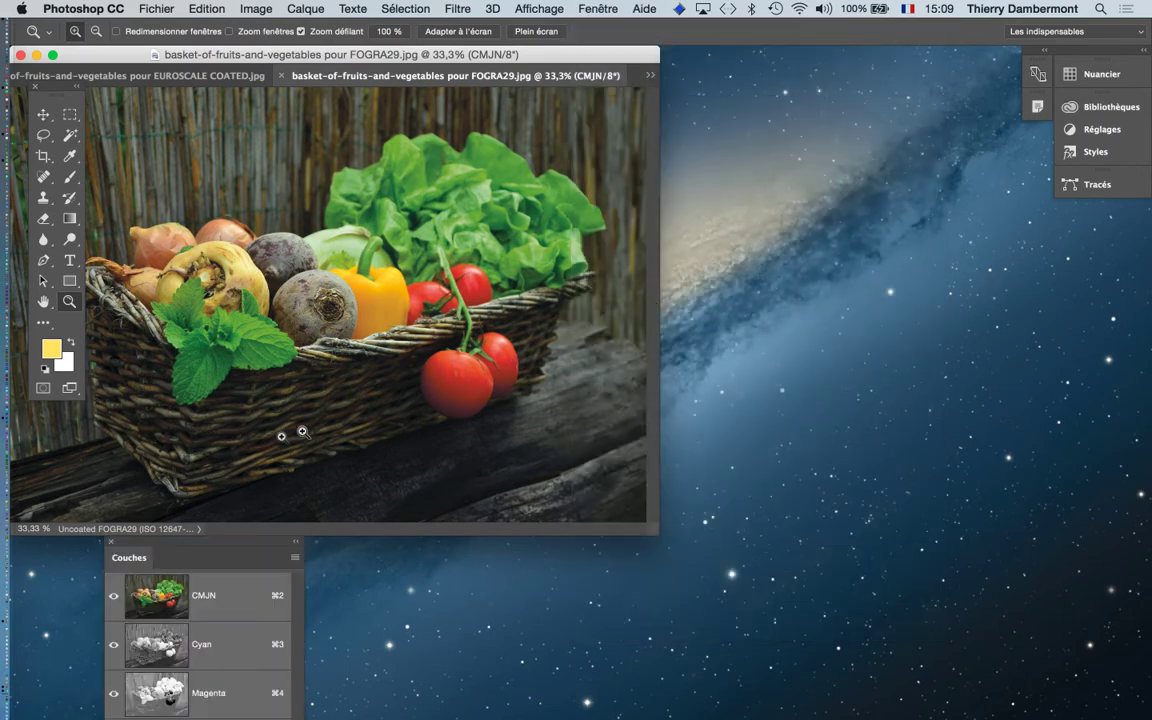
drag(155, 547, 787, 97)
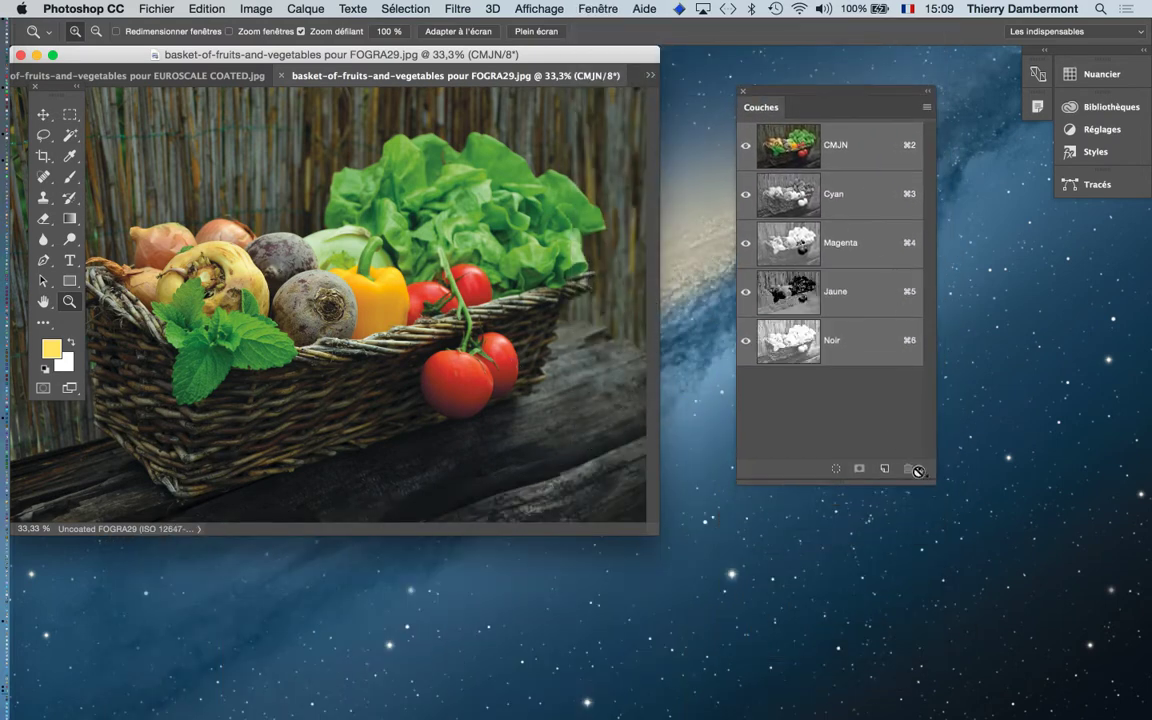
drag(931, 481, 995, 496)
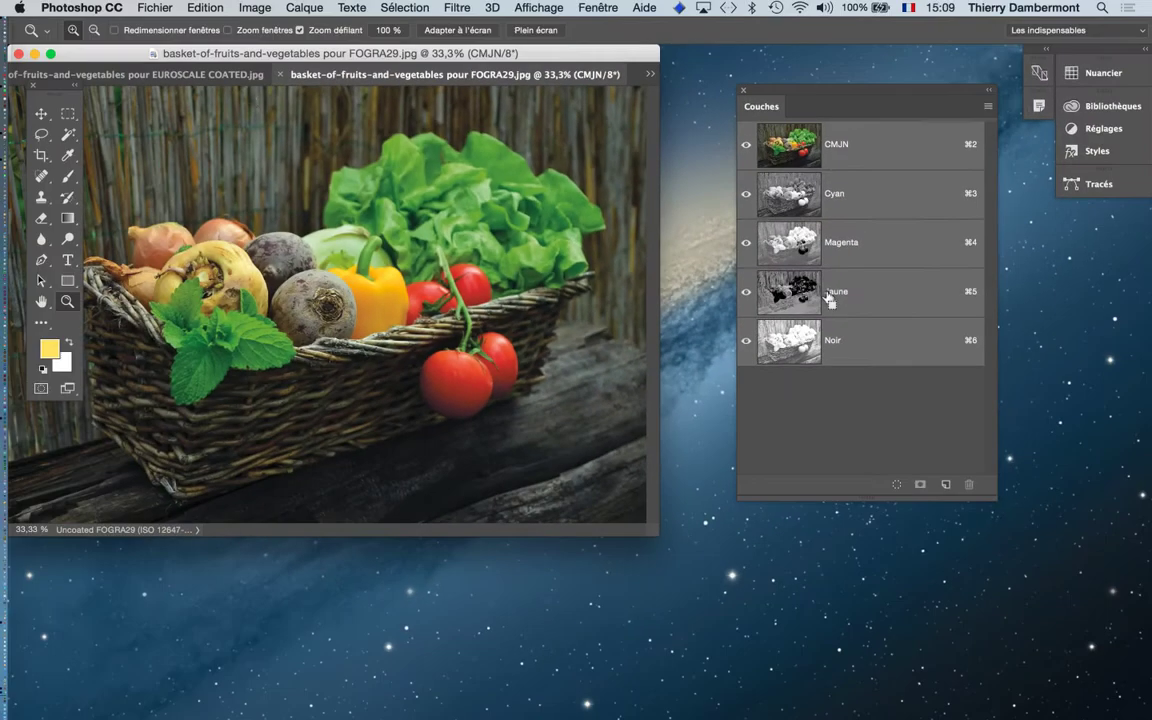
Close the open images, switch to the Finder and display the ProPhoto-a-adapter-pour-sorties-web-et-Fogra27 folder as a list.
click(20, 55)
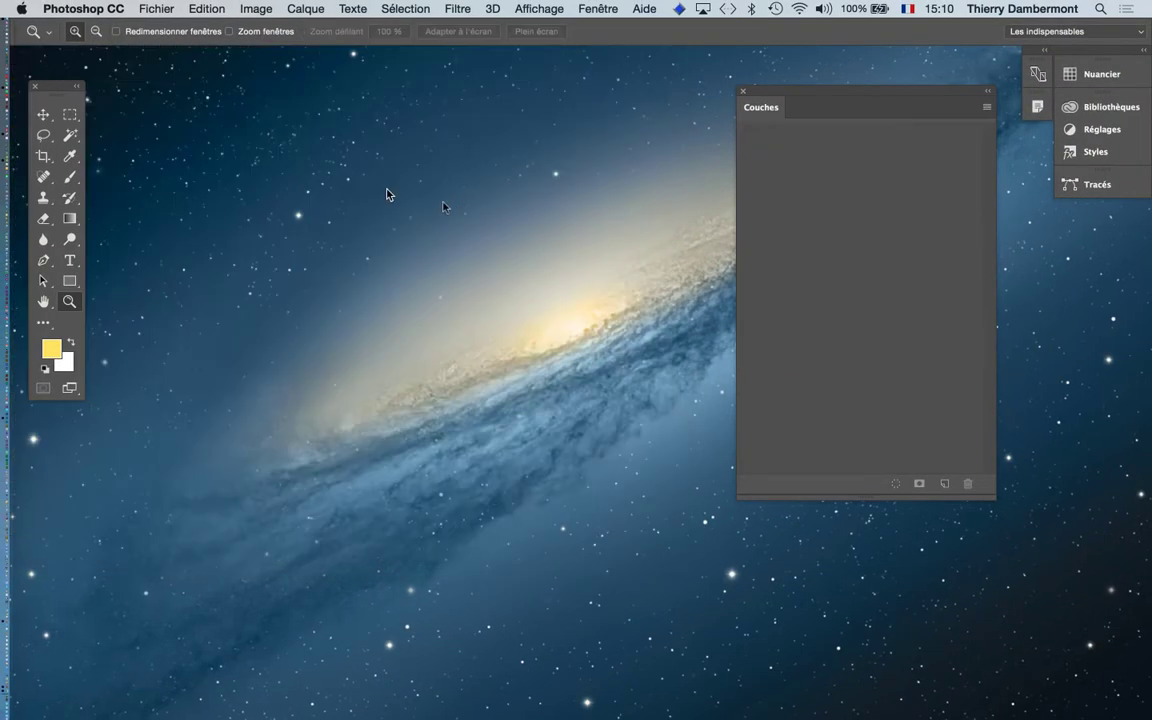
key(super+Tab)
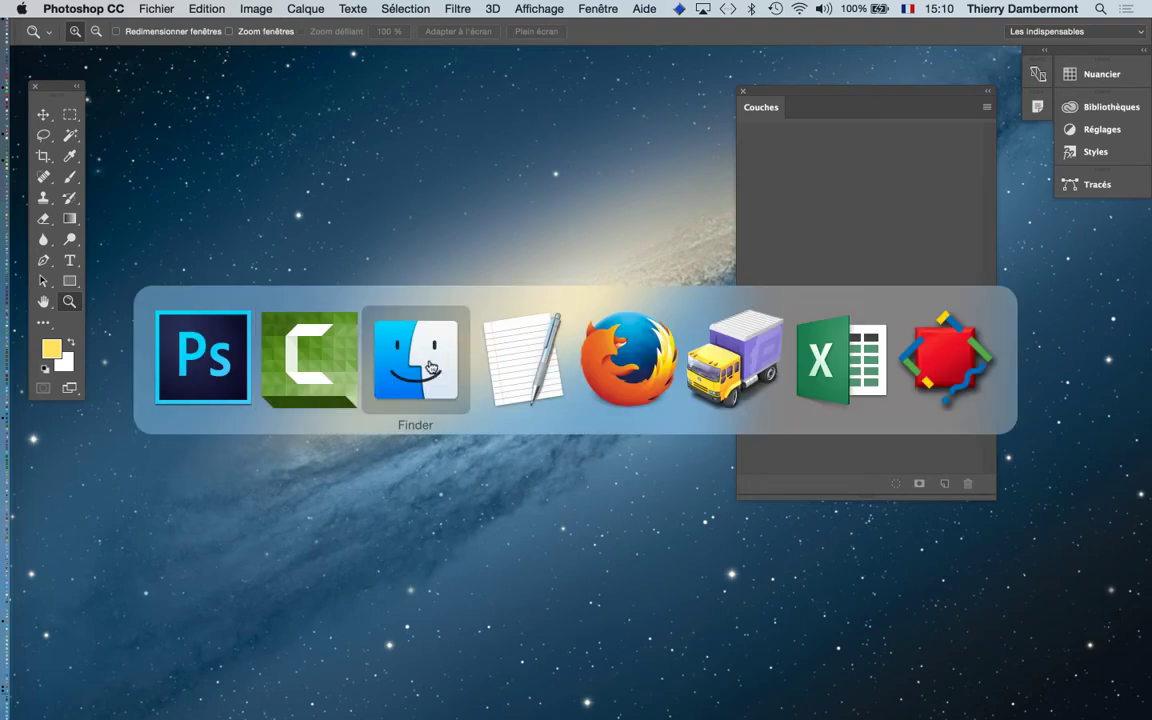
click(661, 406)
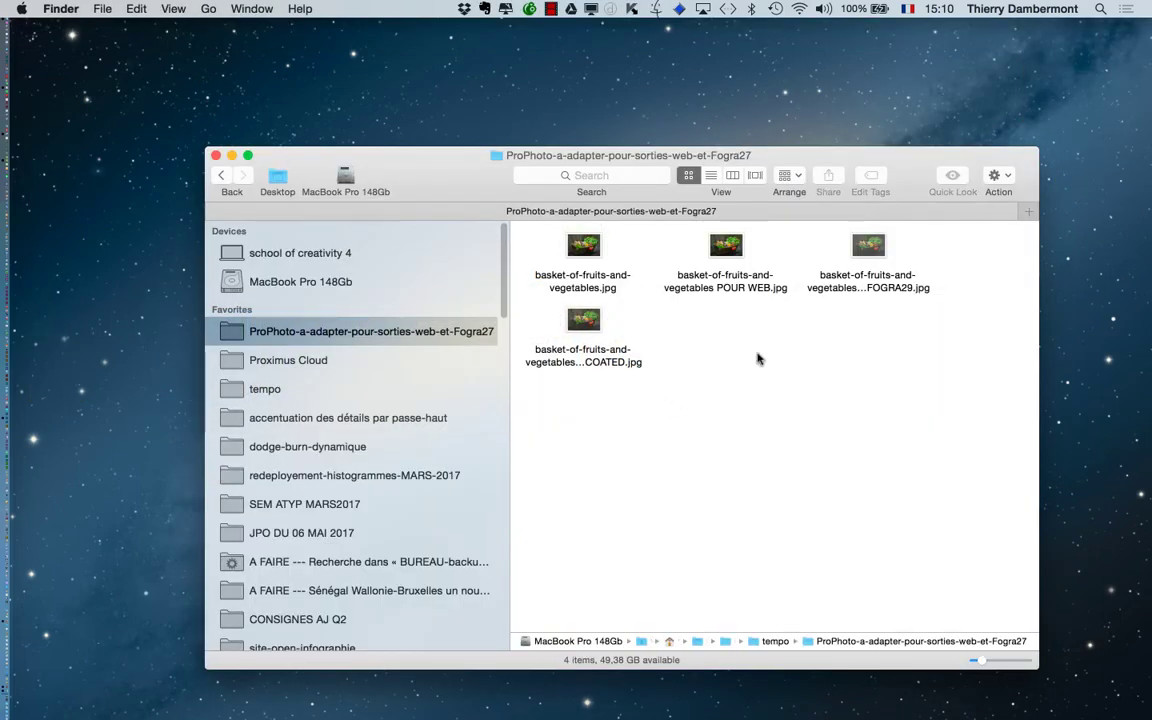
click(710, 175)
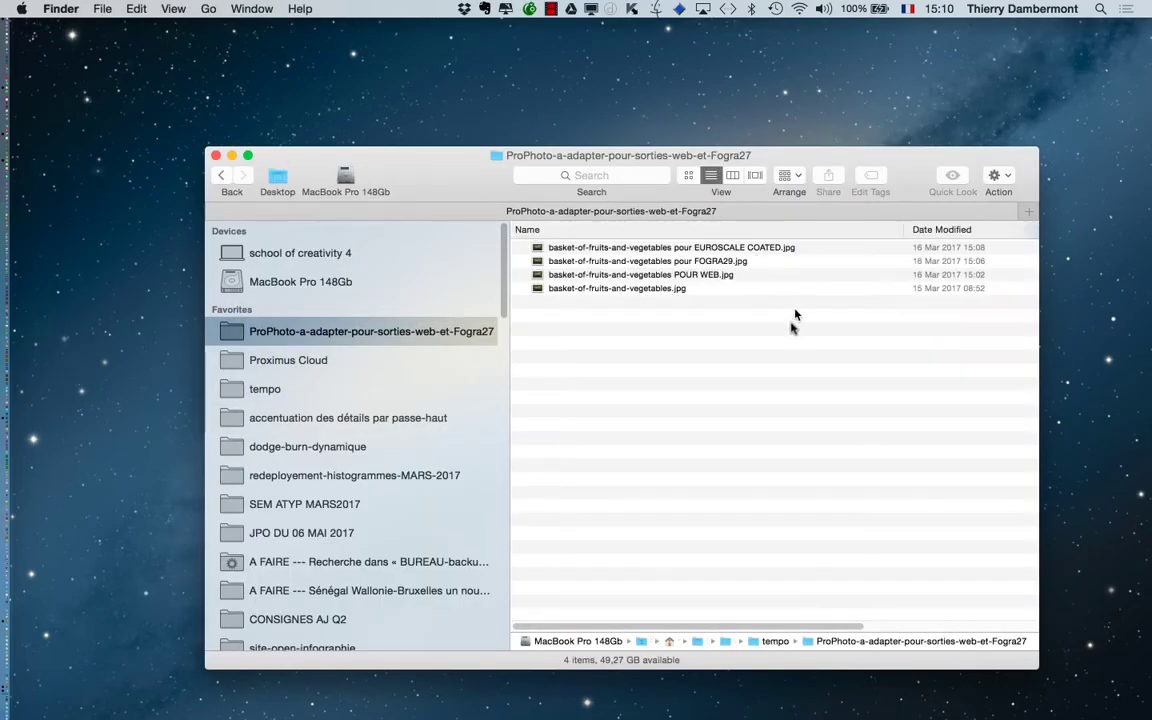
Open basket-of-fruits-and-vegetables pour FOGRA29.jpg in Photoshop, keeping its embedded Uncoated FOGRA29 profile.
click(722, 265)
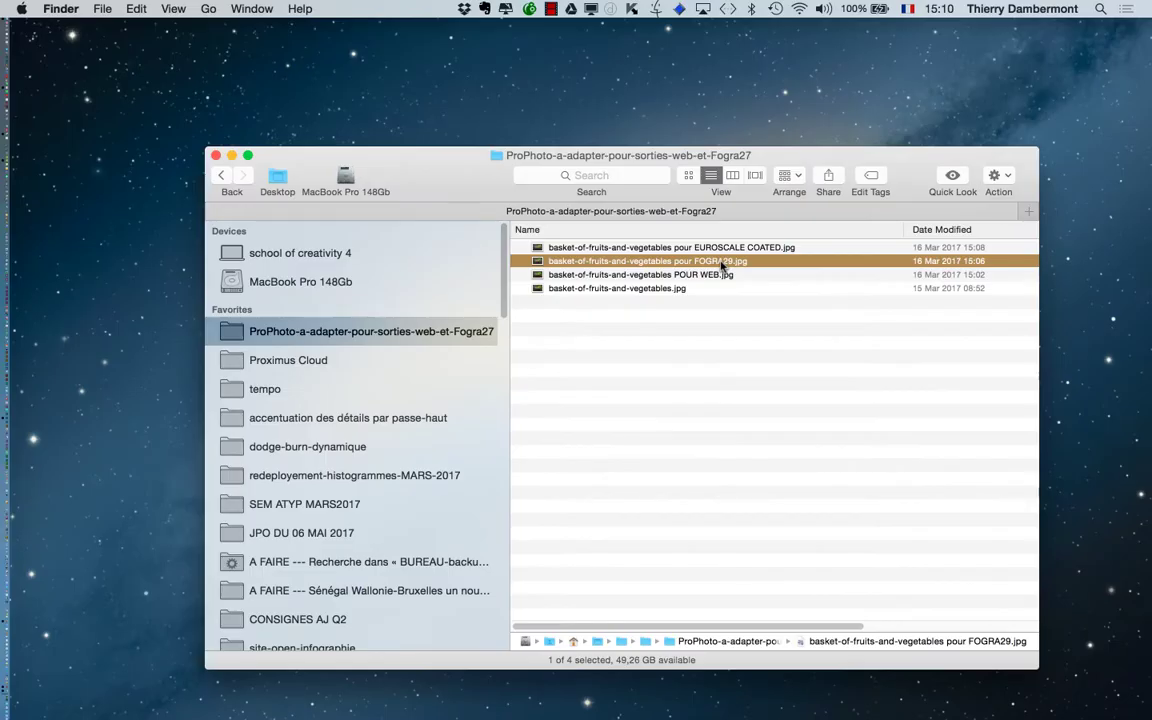
drag(722, 265, 30, 420)
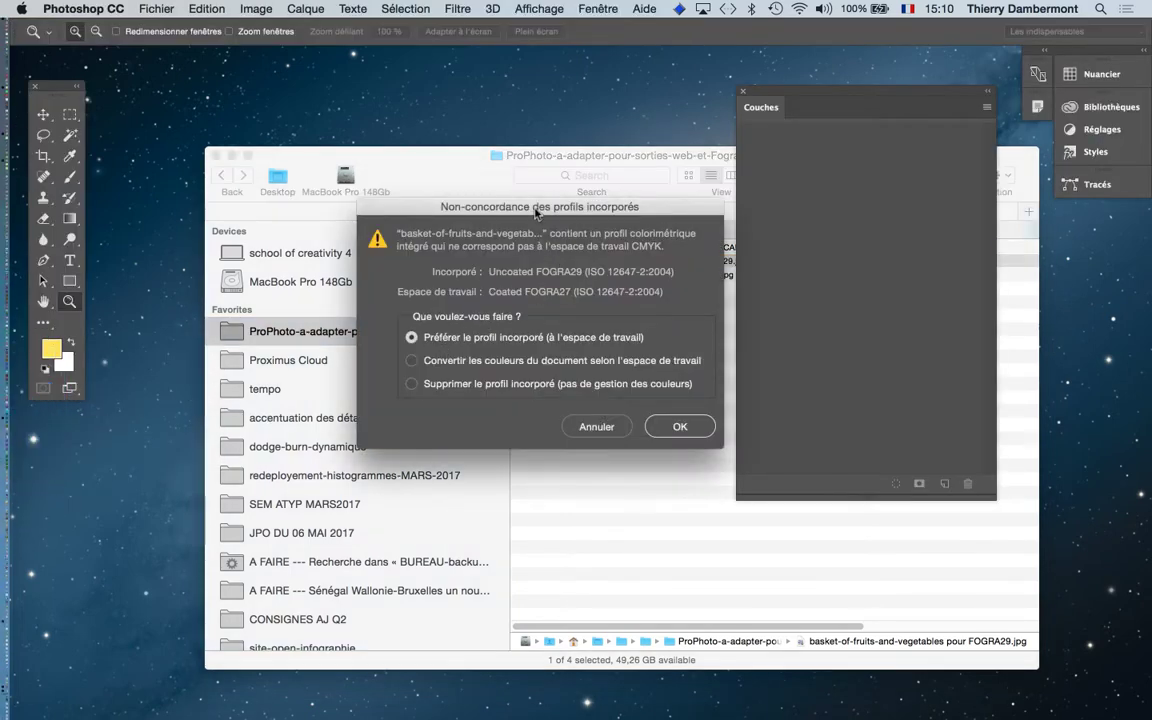
drag(540, 211, 417, 133)
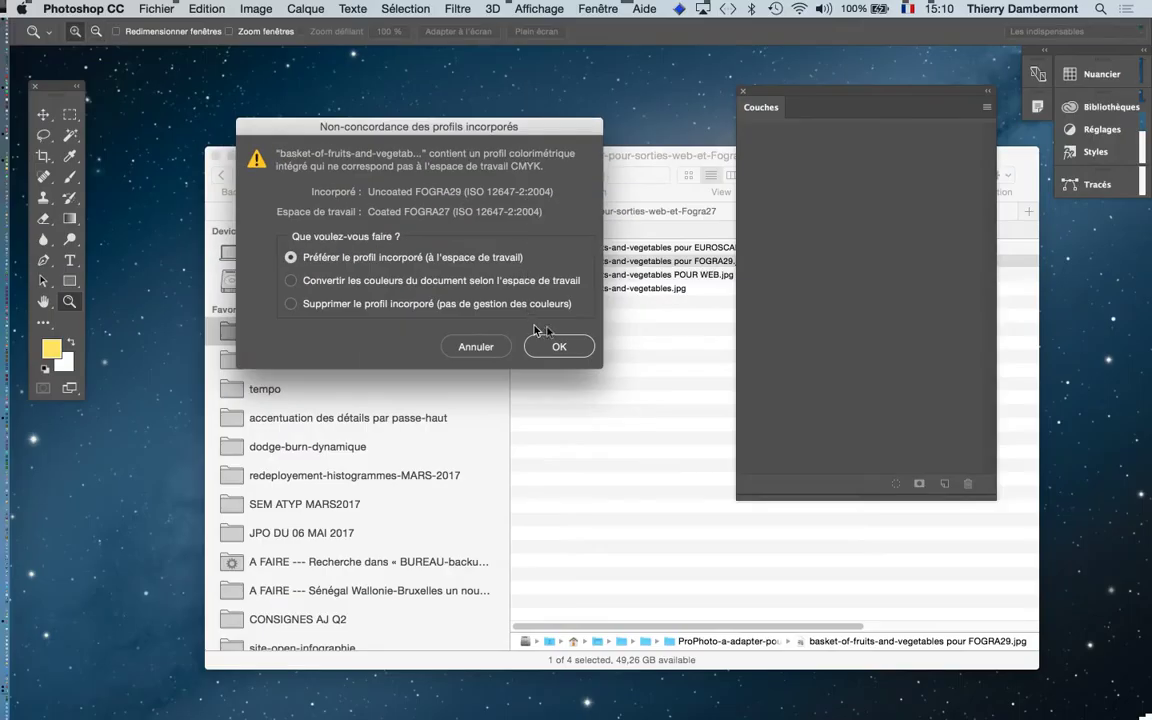
click(560, 347)
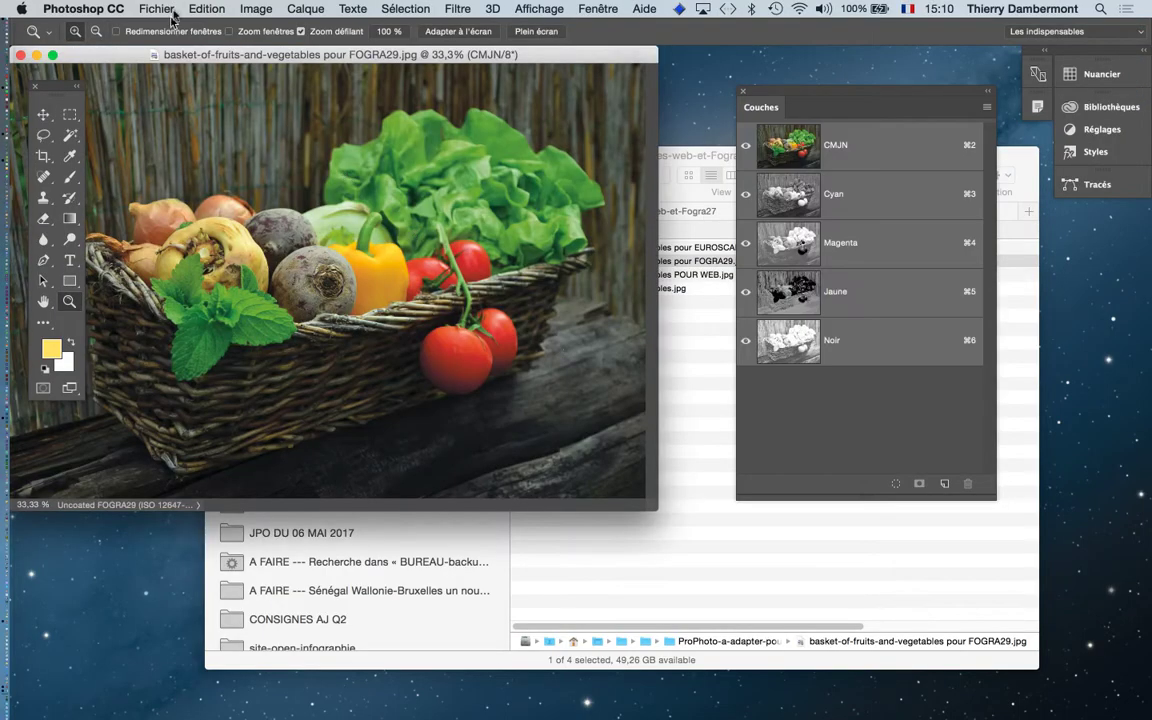
Review the working spaces and colour management rules in the Couleurs settings, cancelling out of the dialog.
click(196, 8)
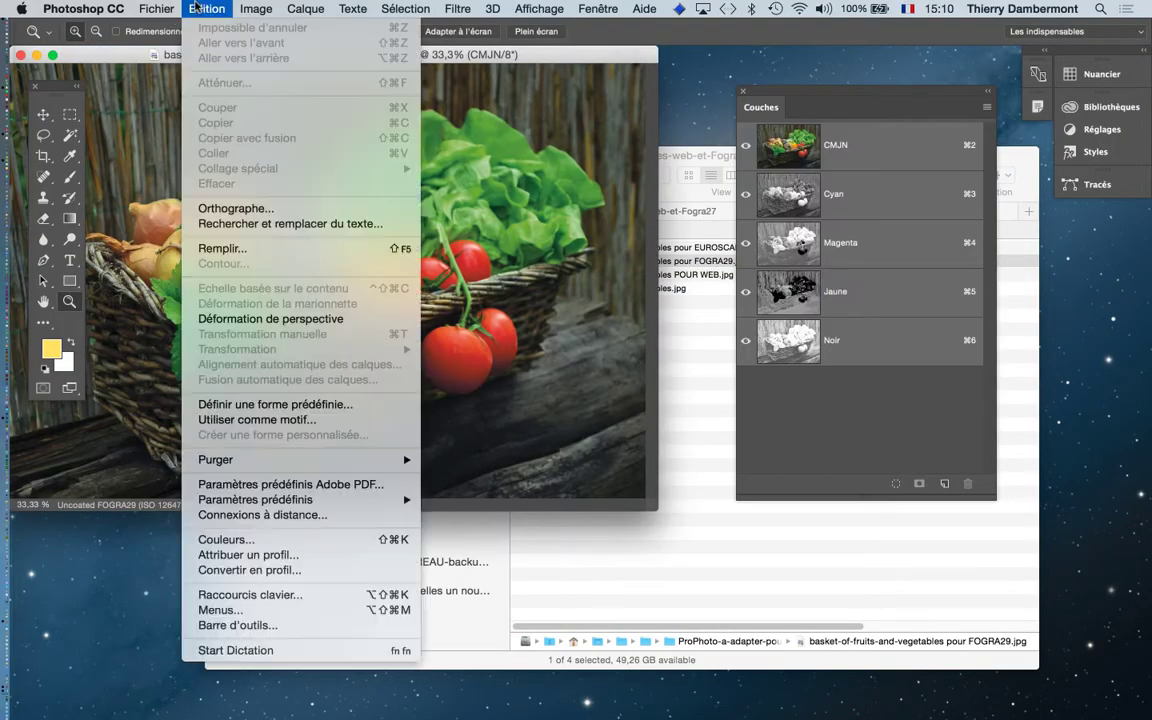
click(222, 540)
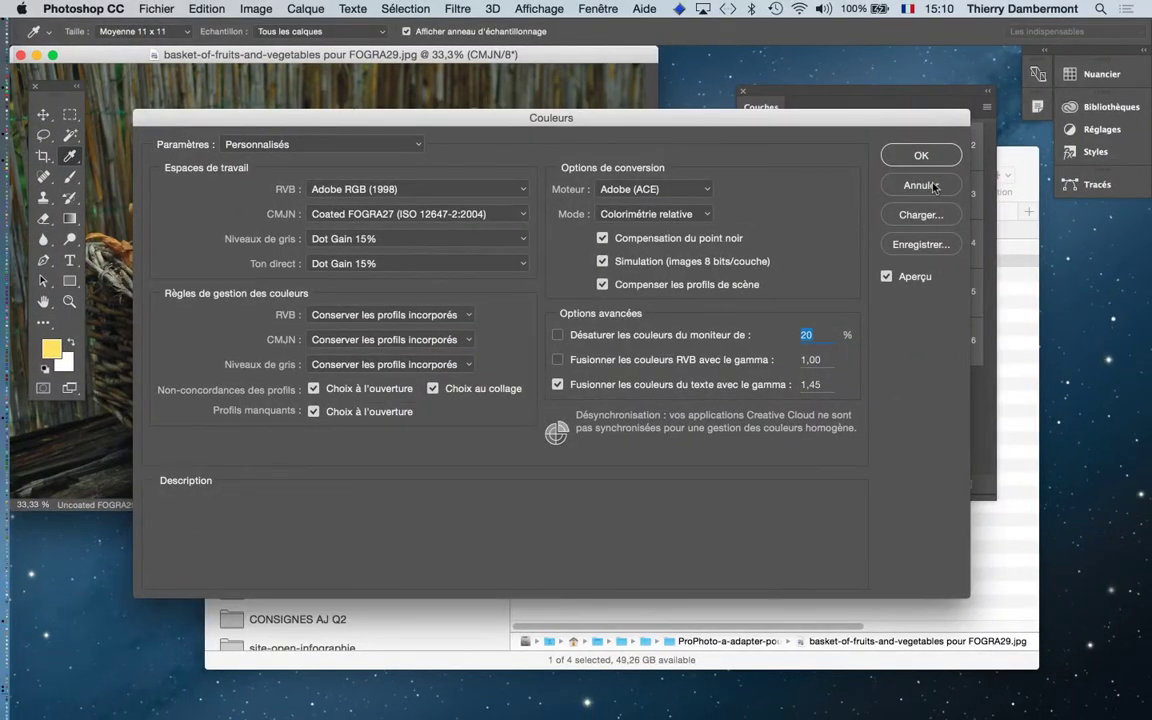
click(930, 188)
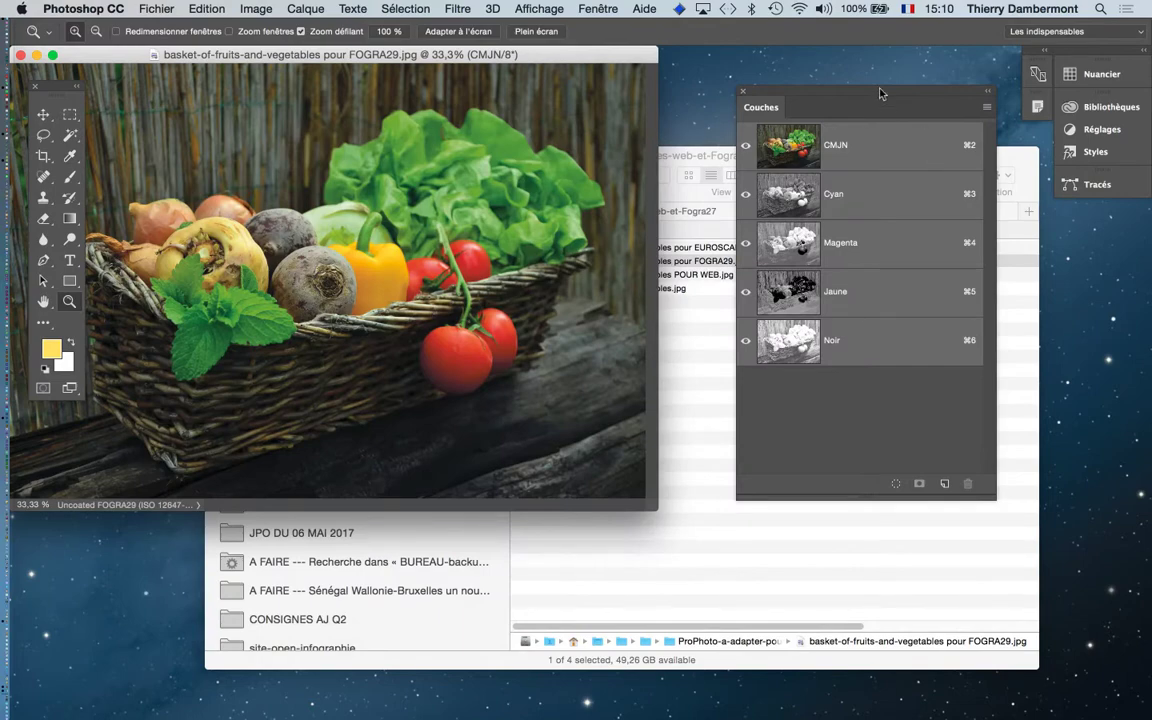
Open basket-of-fruits-and-vegetables pour EUROSCALE COATED.jpg from the Finder in Photoshop, keeping its embedded Euroscale Coated v2 profile.
drag(880, 93, 915, 113)
click(718, 320)
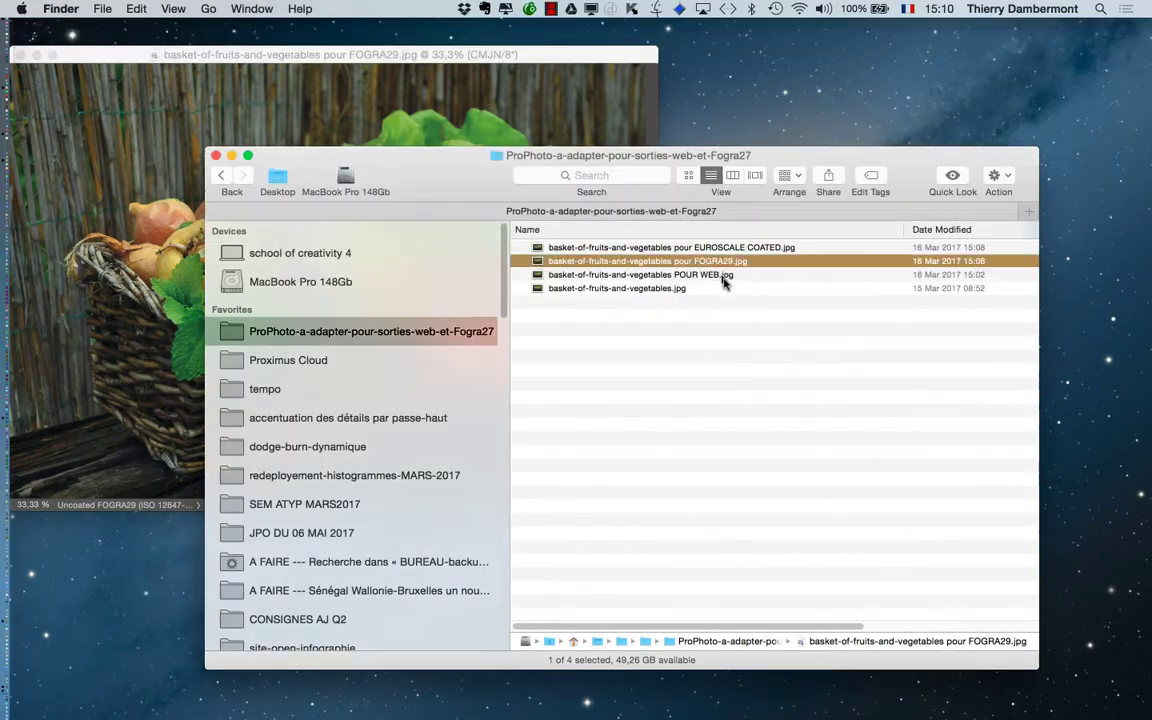
click(724, 285)
click(715, 247)
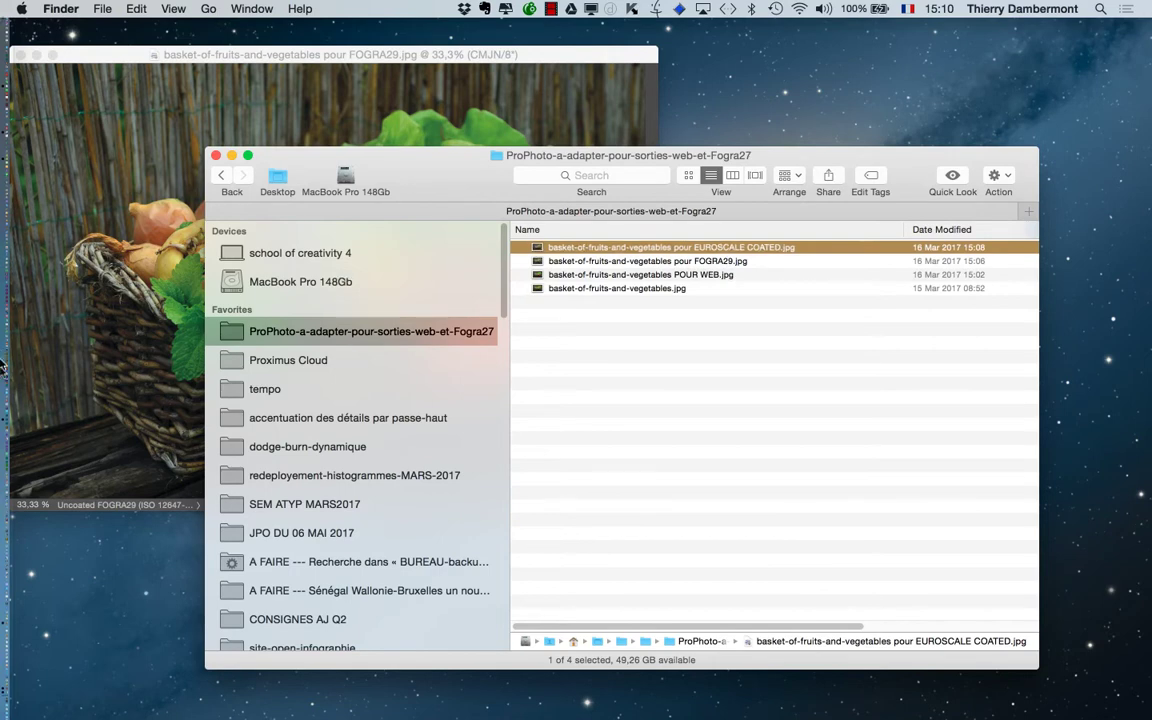
drag(3, 367, 30, 402)
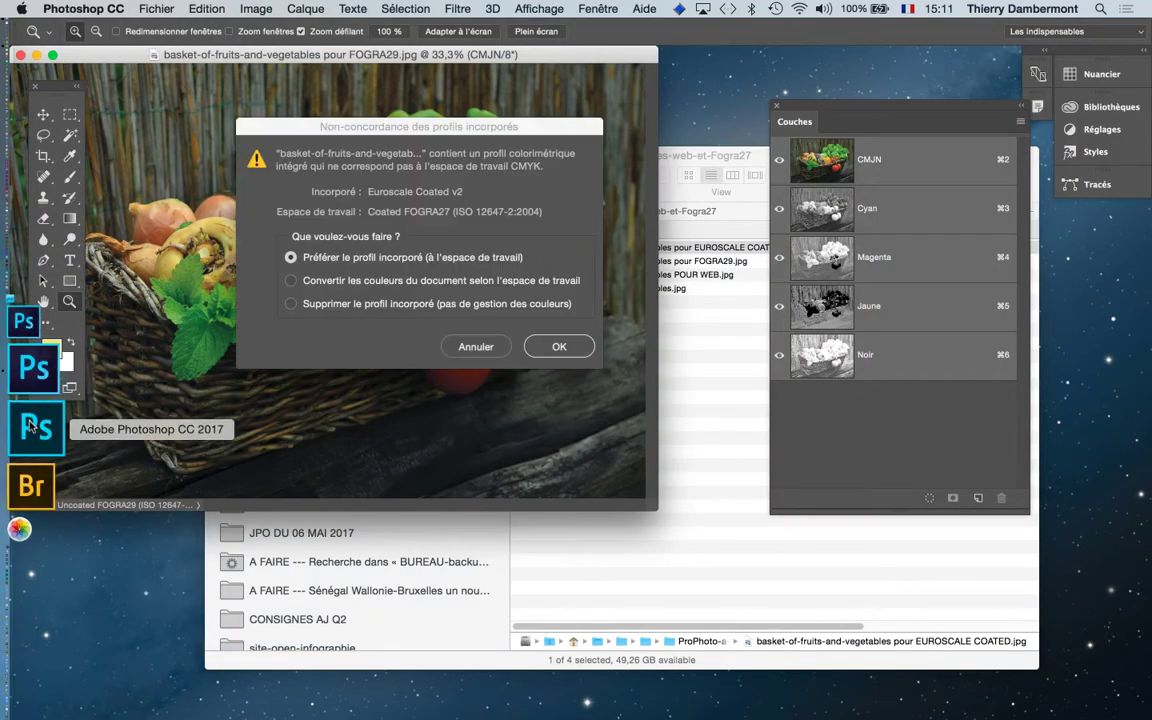
click(553, 346)
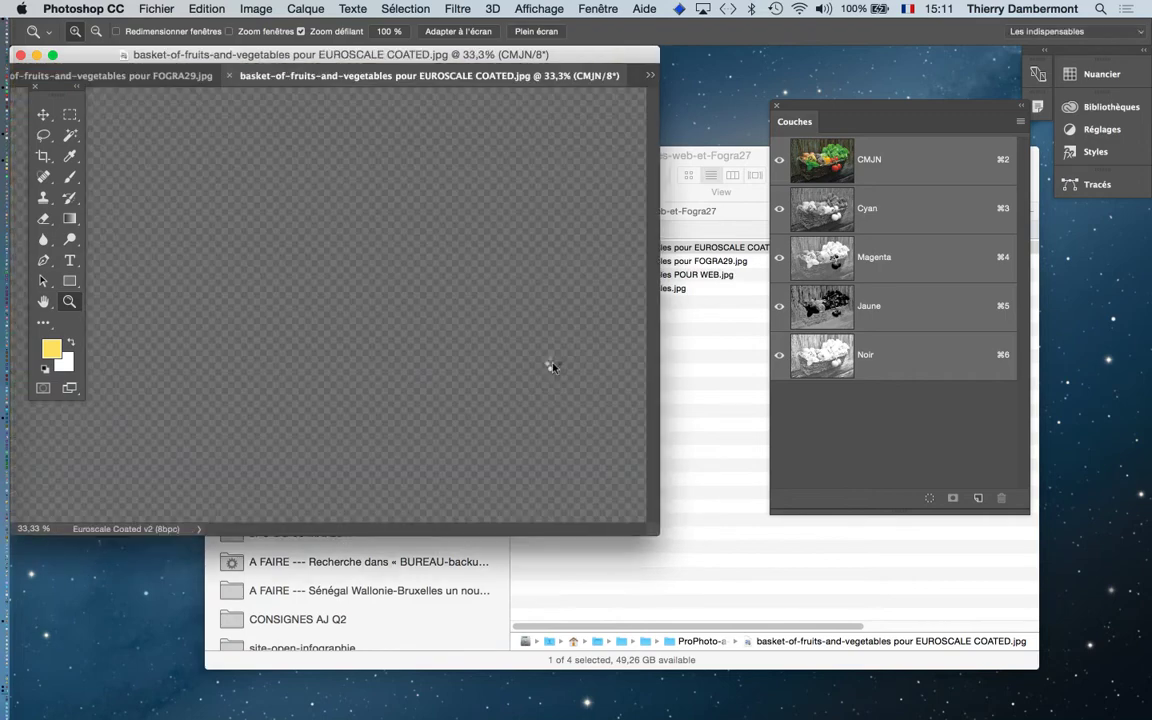
Arrange the two open images side by side with the 2 vignettes verticales layout.
click(600, 10)
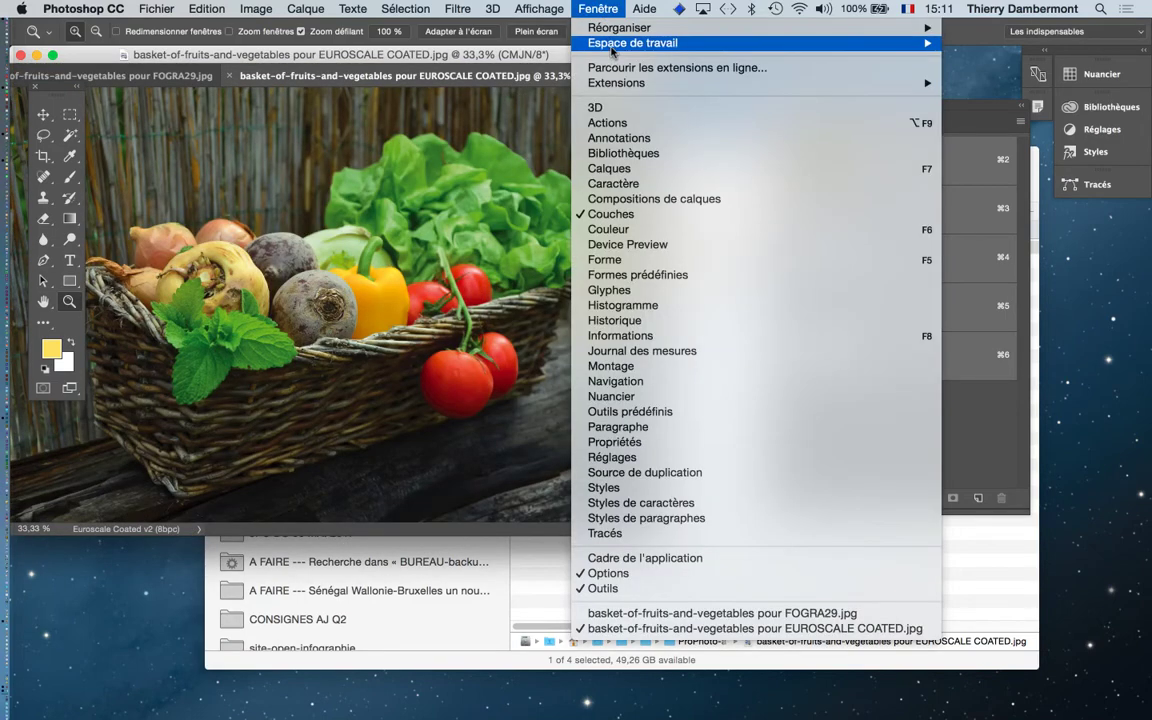
mouse_move(612, 50)
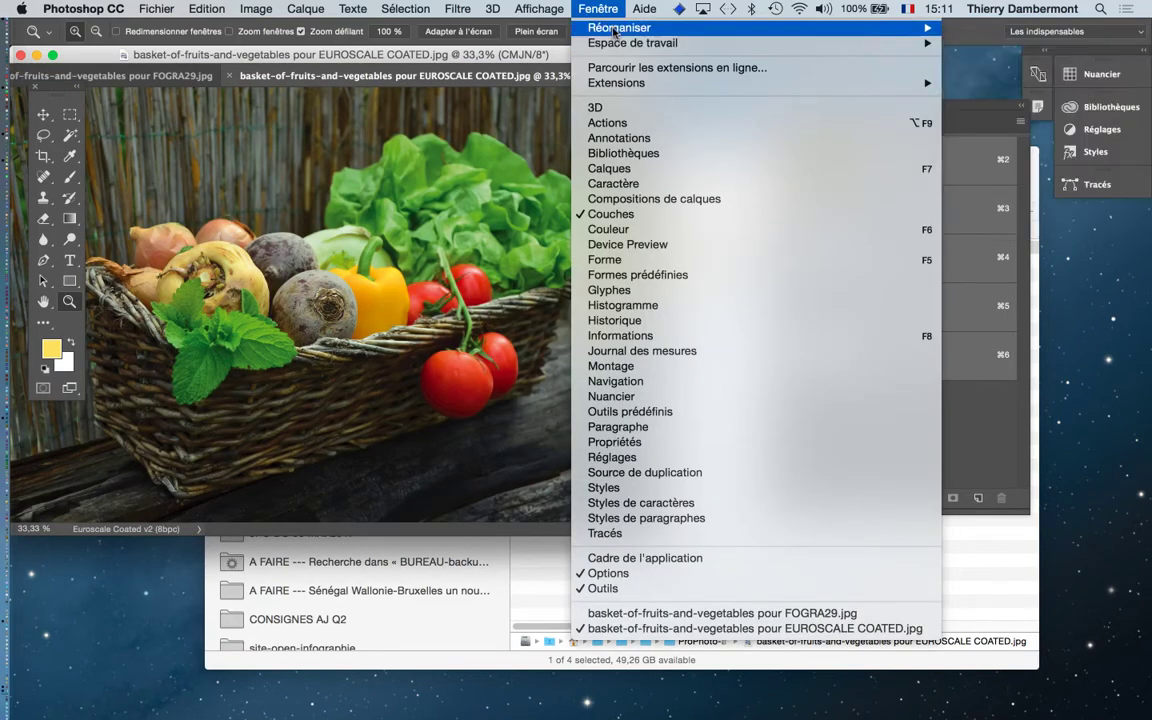
mouse_move(615, 28)
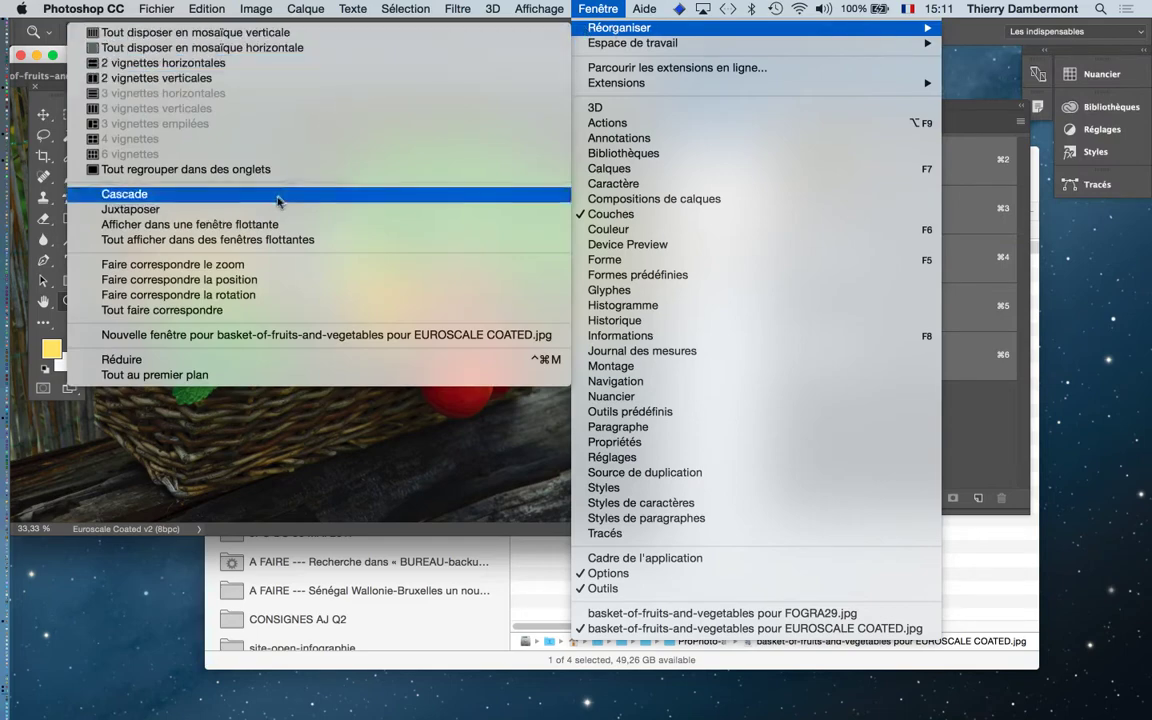
click(255, 79)
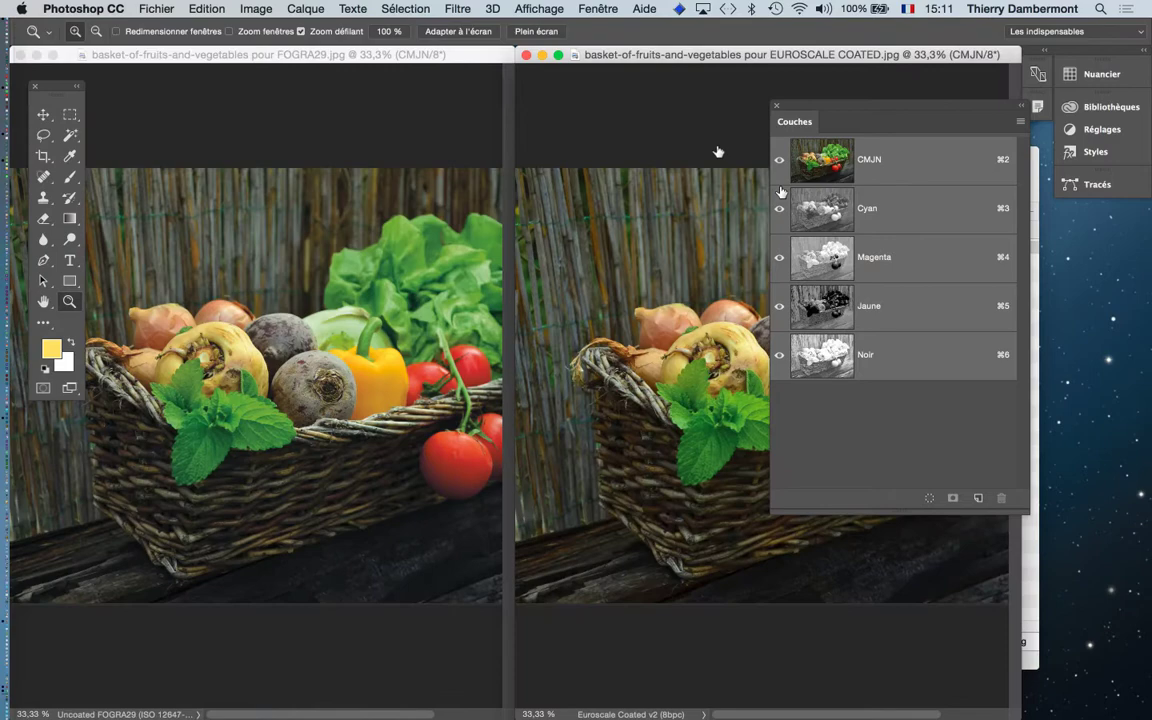
Compare the channels of the FOGRA29 and EUROSCALE COATED images by activating each in turn, moving the Couches panel aside to uncover the image.
click(360, 58)
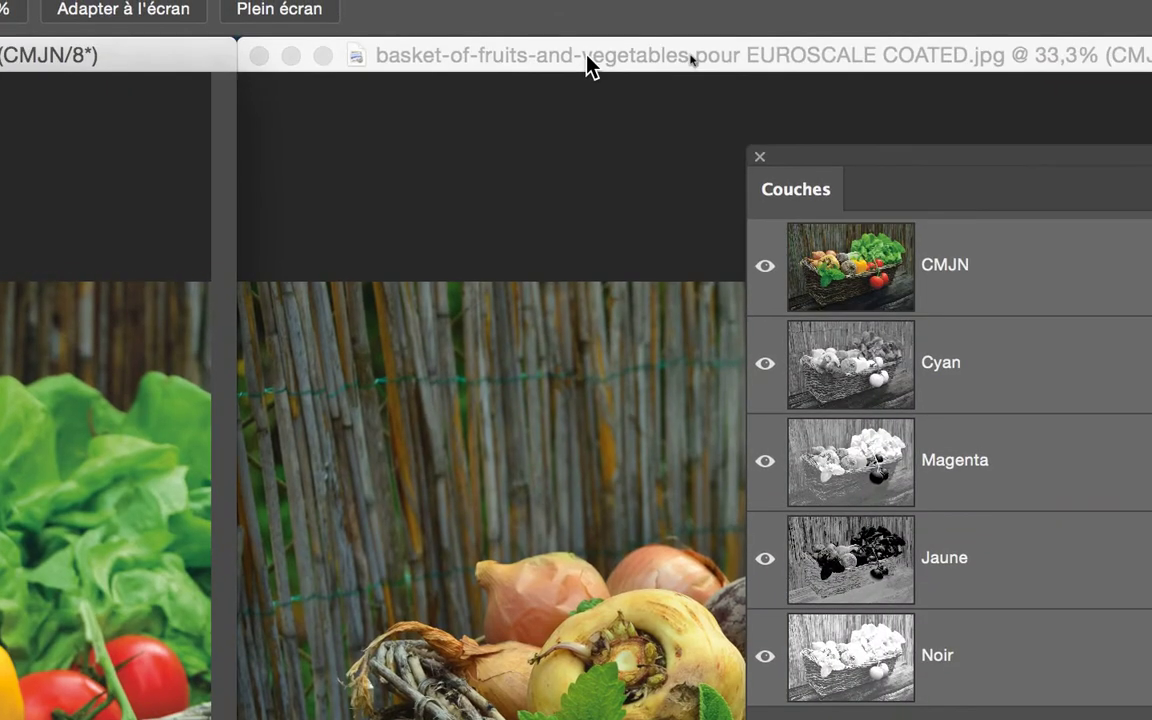
click(1020, 56)
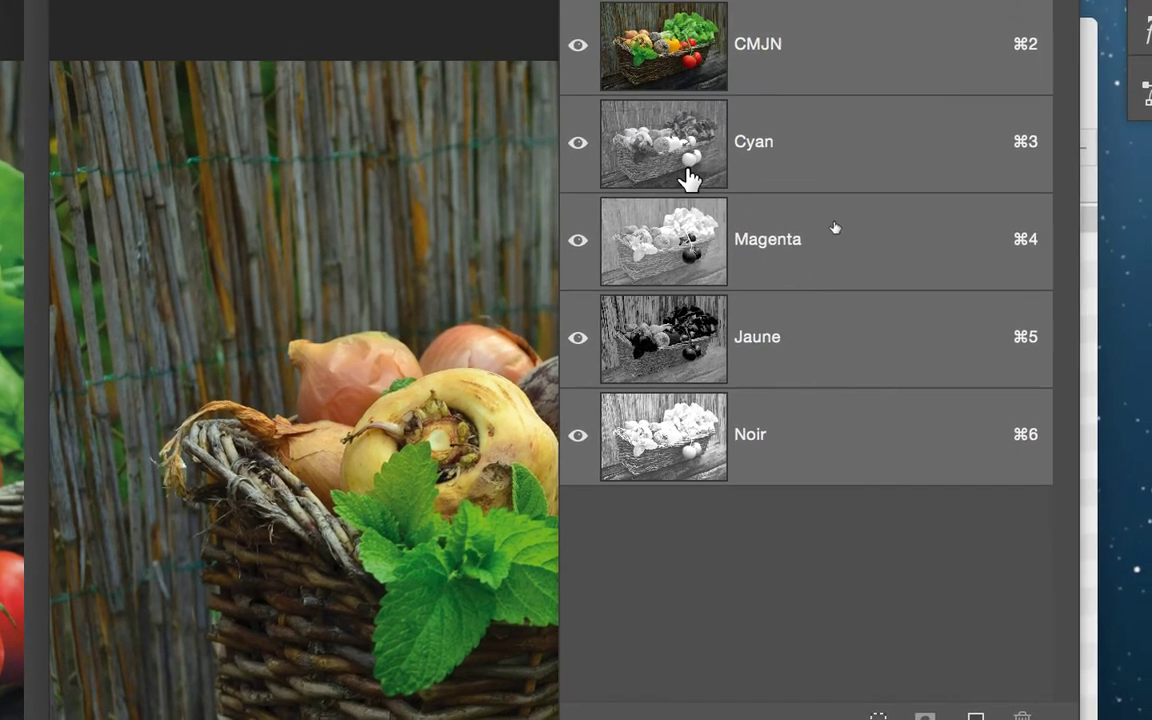
drag(689, 168, 694, 168)
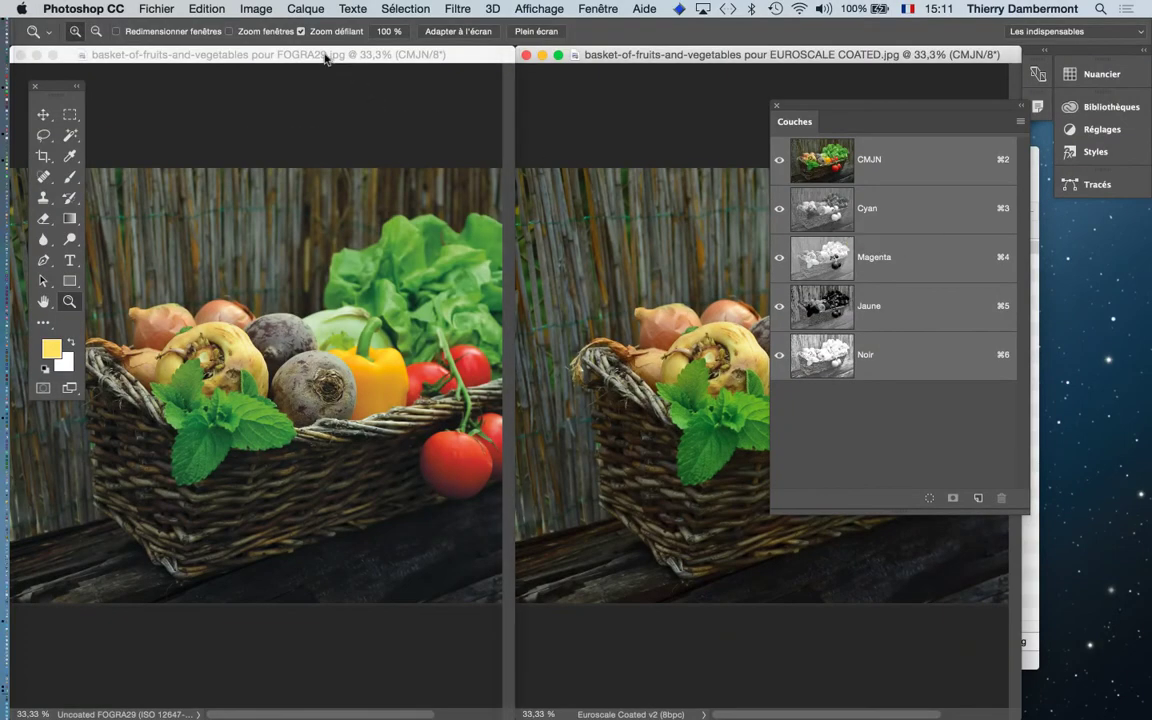
click(325, 57)
click(604, 53)
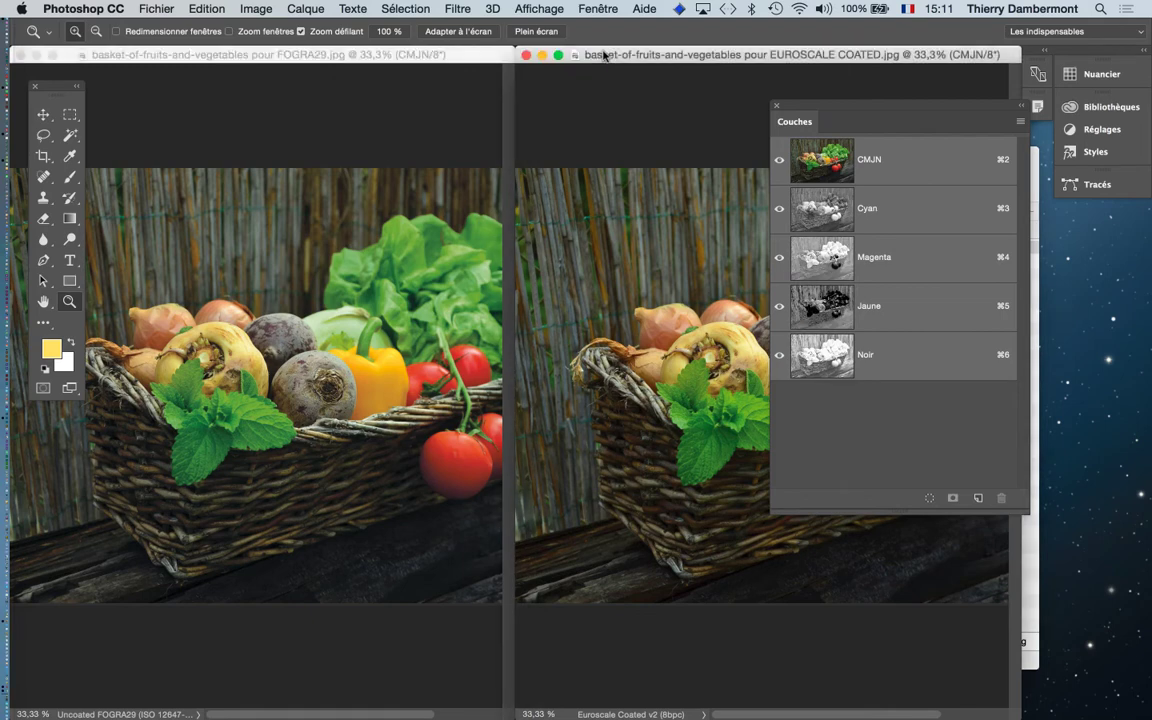
click(386, 53)
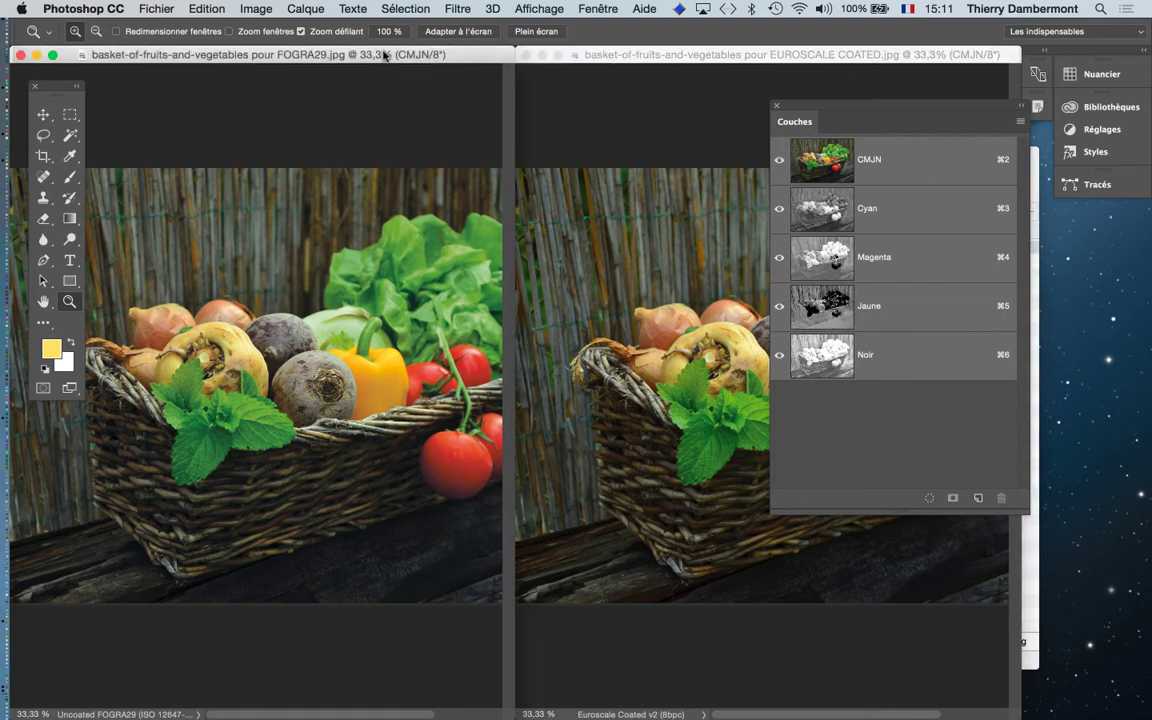
click(676, 55)
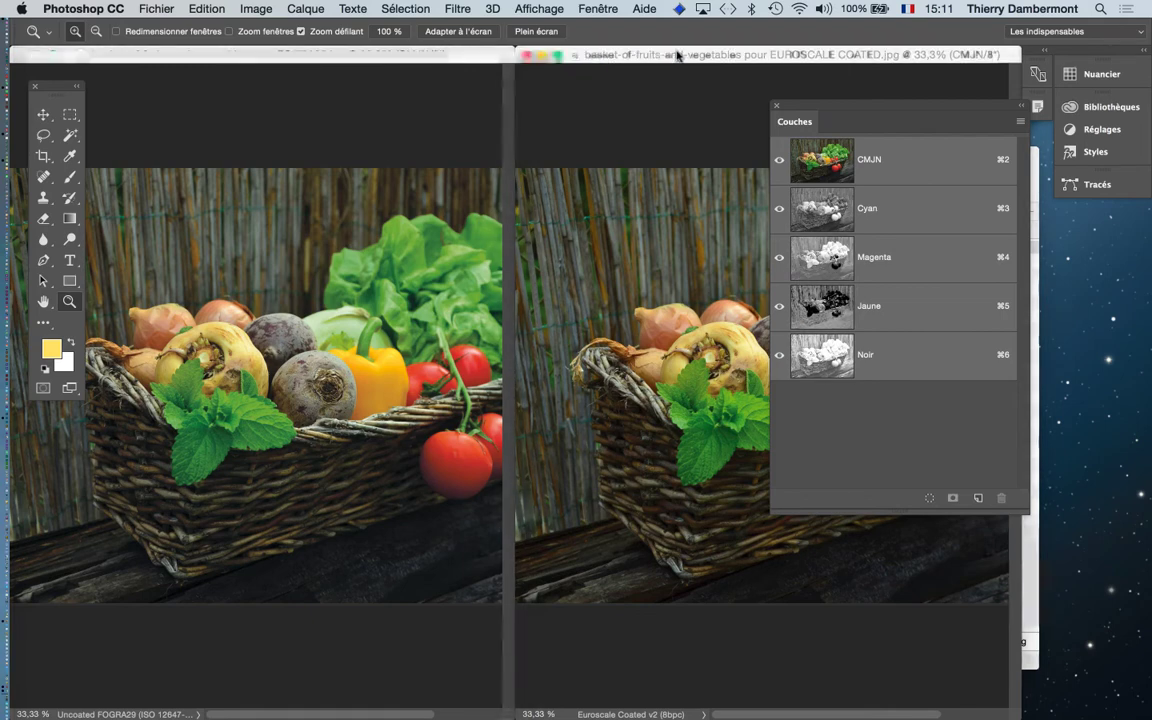
click(381, 57)
click(676, 57)
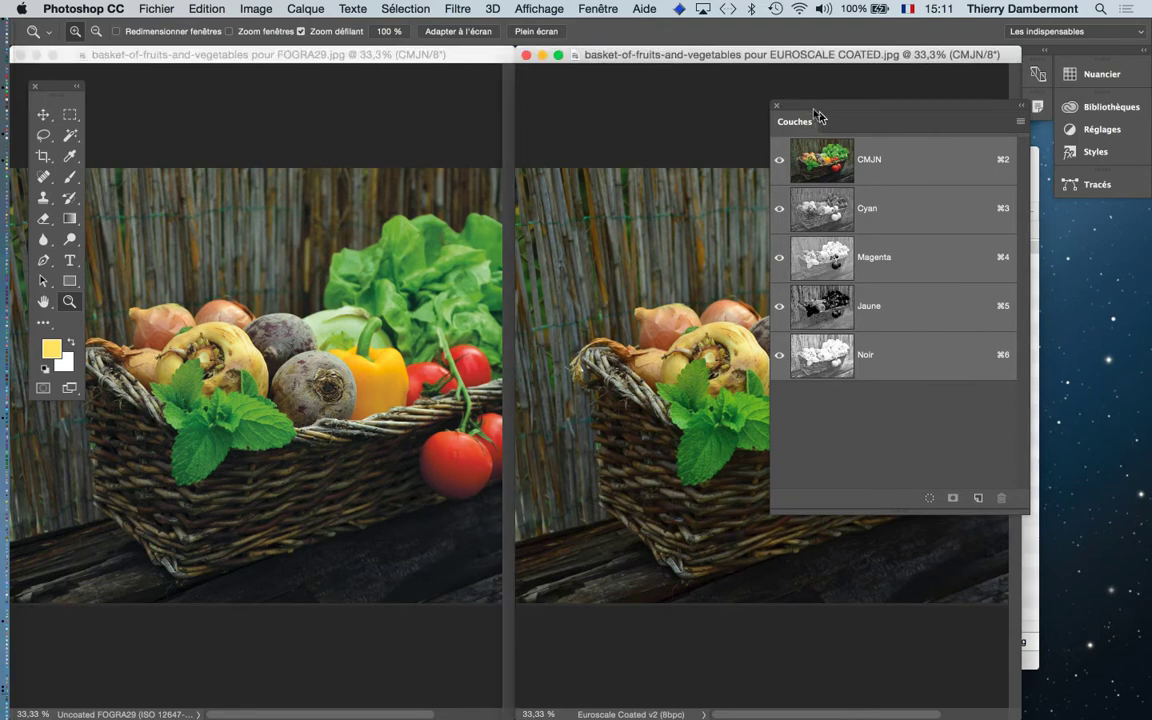
drag(806, 107, 912, 162)
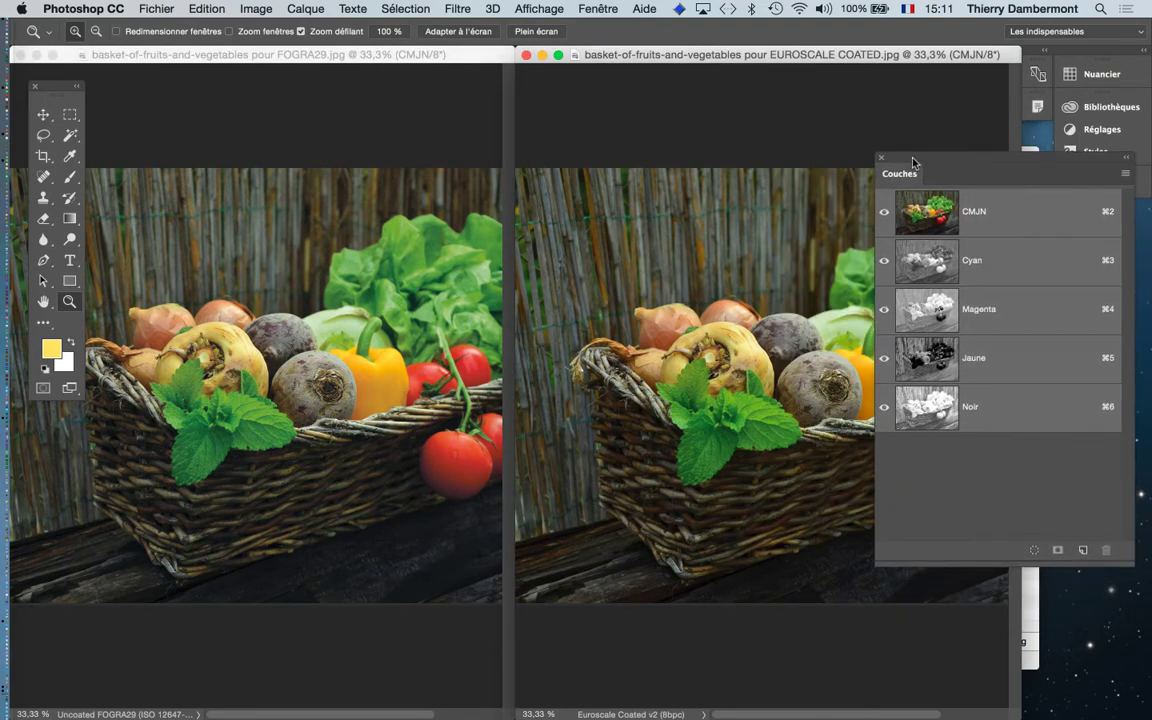
Switch back and forth between the FOGRA29 and EUROSCALE COATED images to compare their Cyan, Magenta, Jaune and Noir channels.
click(440, 58)
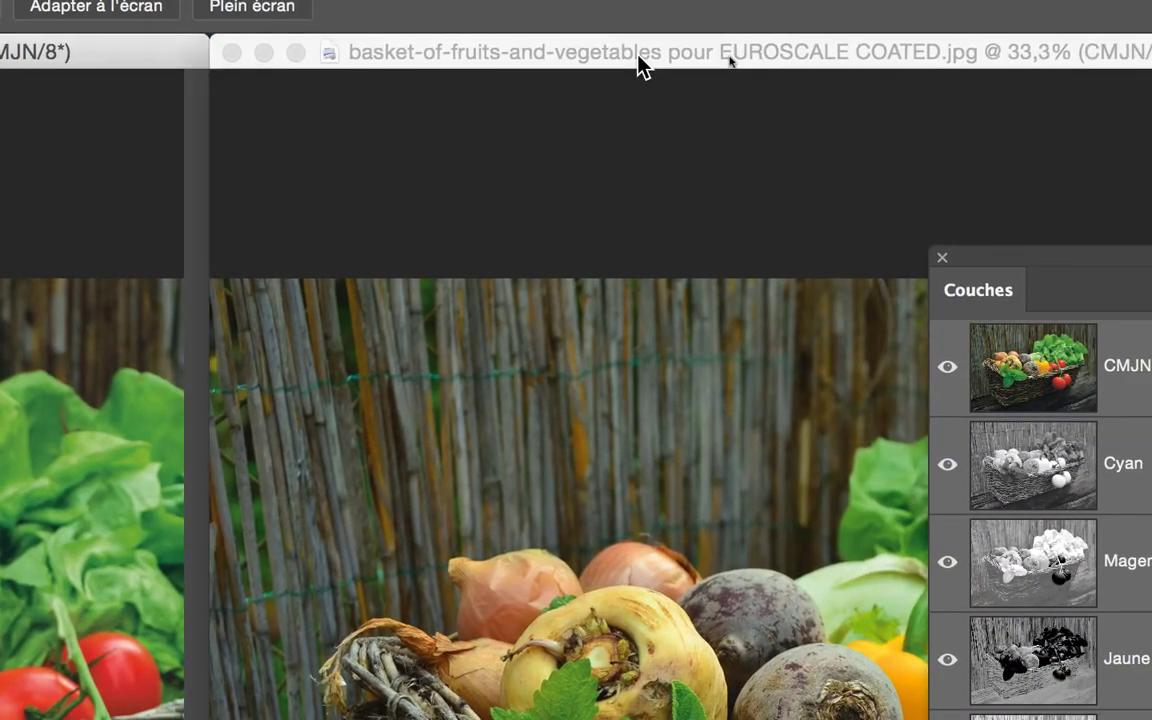
click(638, 58)
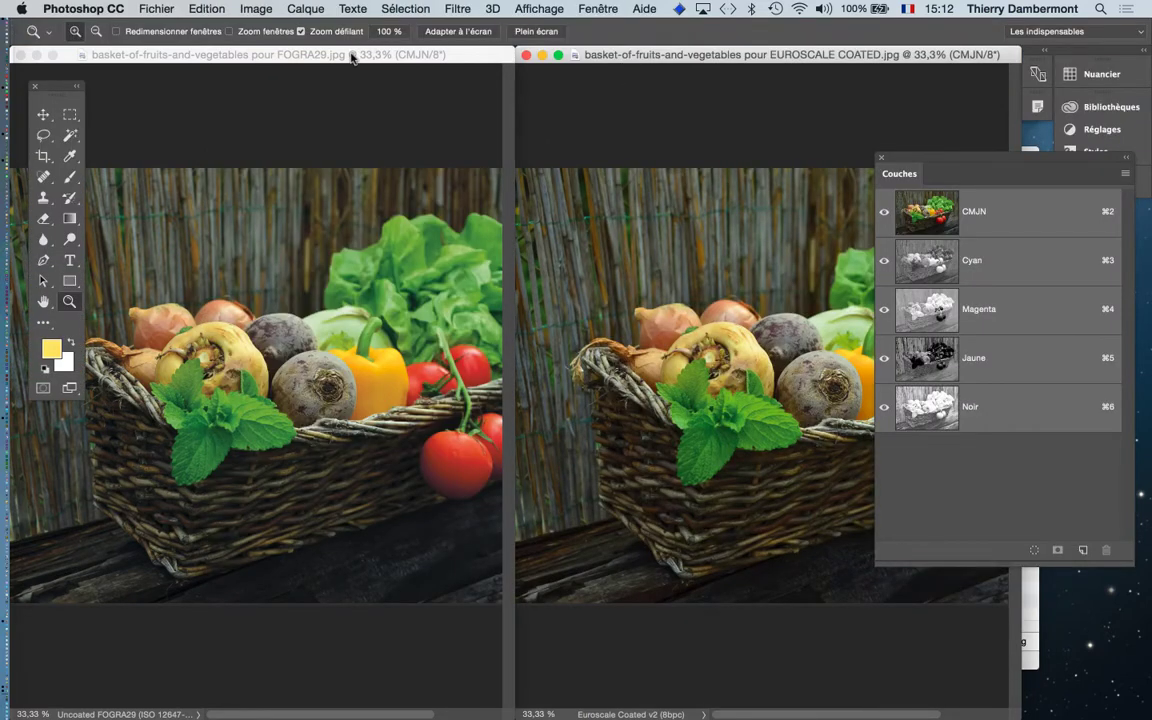
click(352, 56)
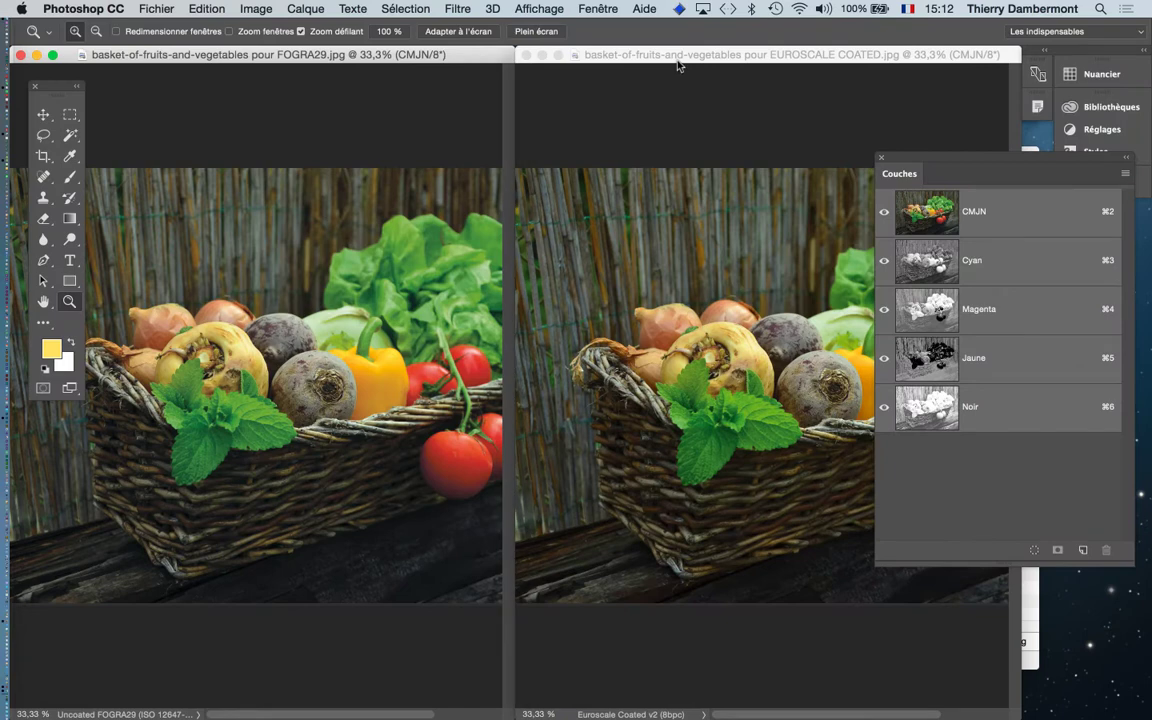
click(677, 60)
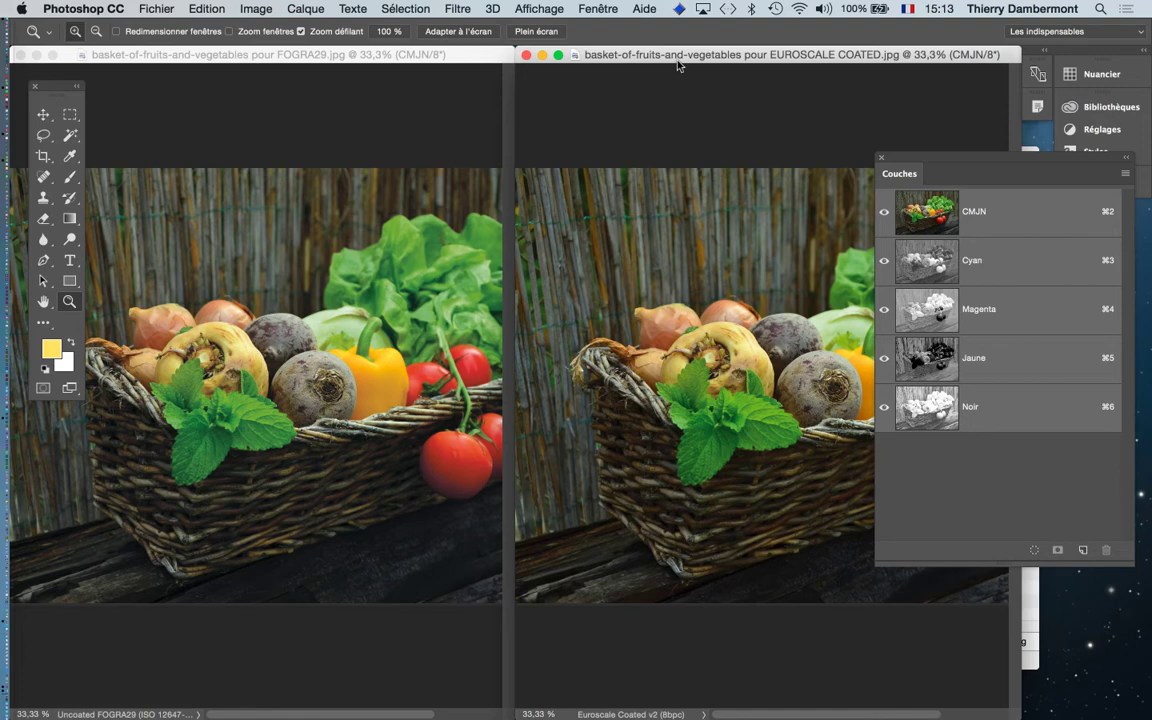
Close both CMYK images and hide Photoshop to return to the Finder folder.
click(526, 54)
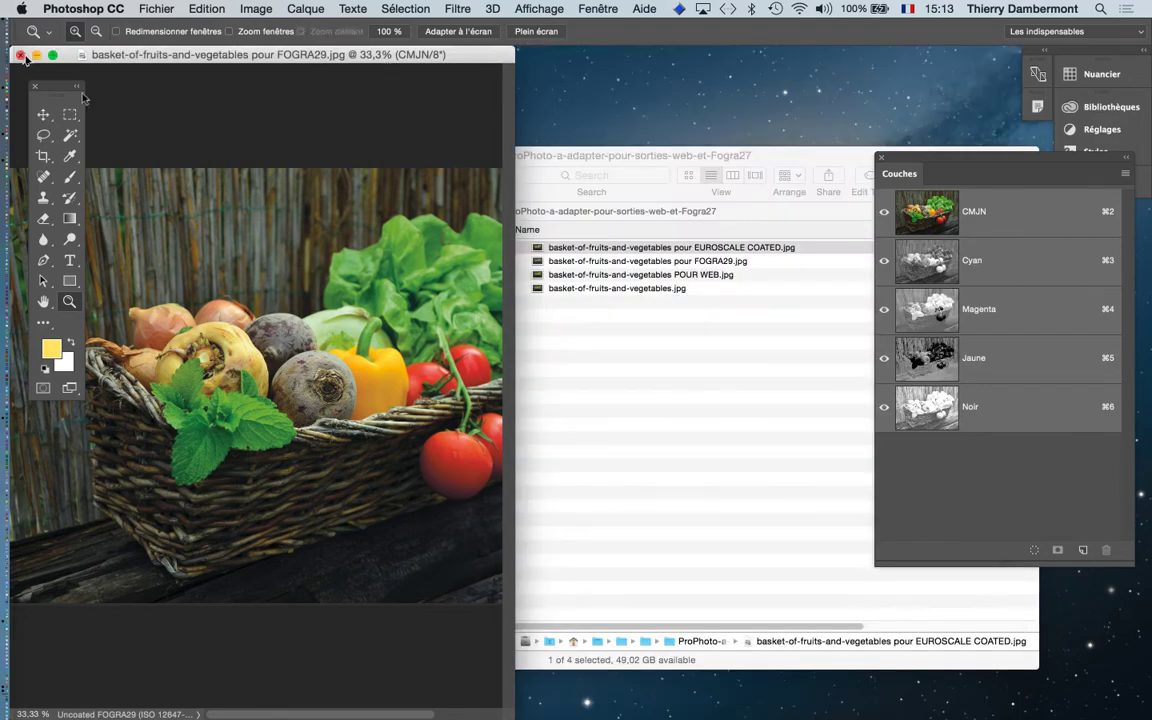
click(21, 54)
key(super+h)
Open basket-of-fruits-and-vegetables.jpg from the Finder in Adobe Photoshop CC 2015, keeping its embedded ProPhoto RGB profile.
click(620, 248)
click(685, 274)
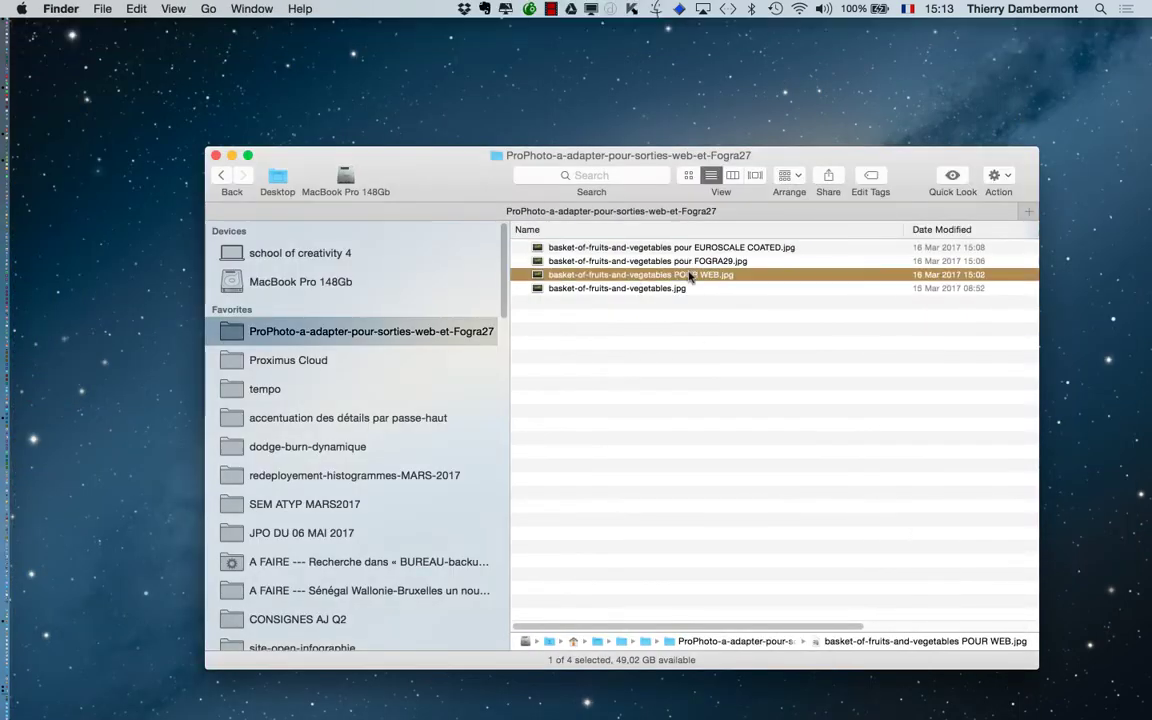
click(556, 289)
drag(557, 294, 32, 415)
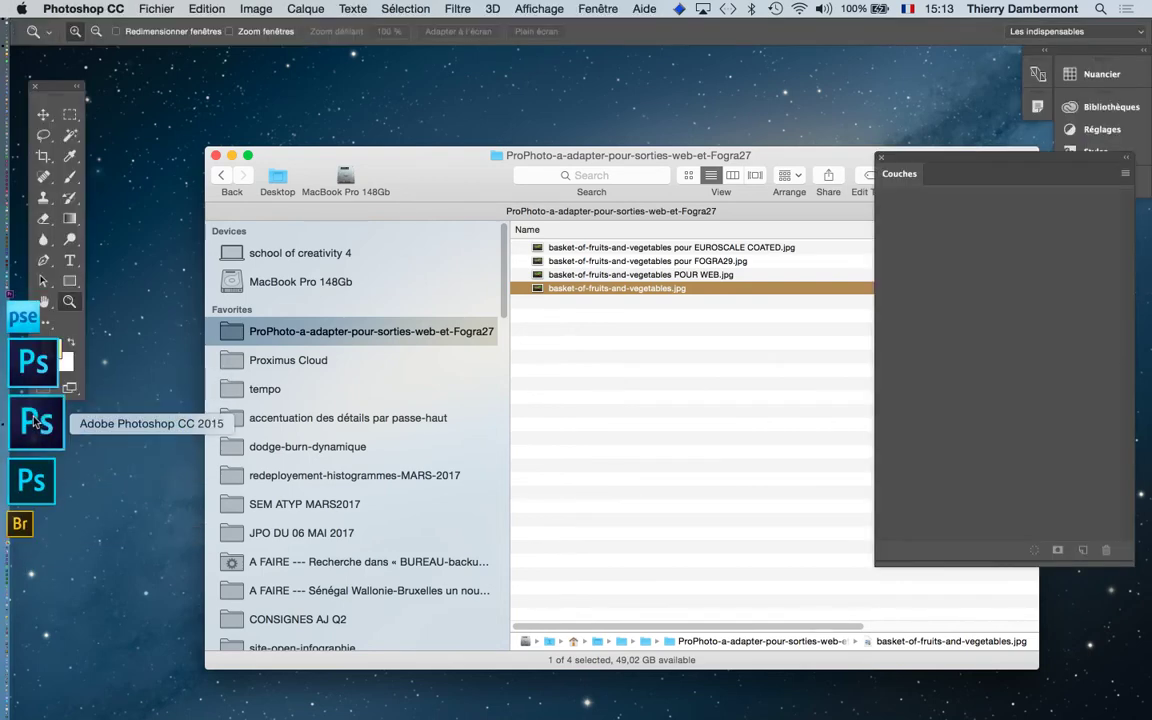
click(559, 346)
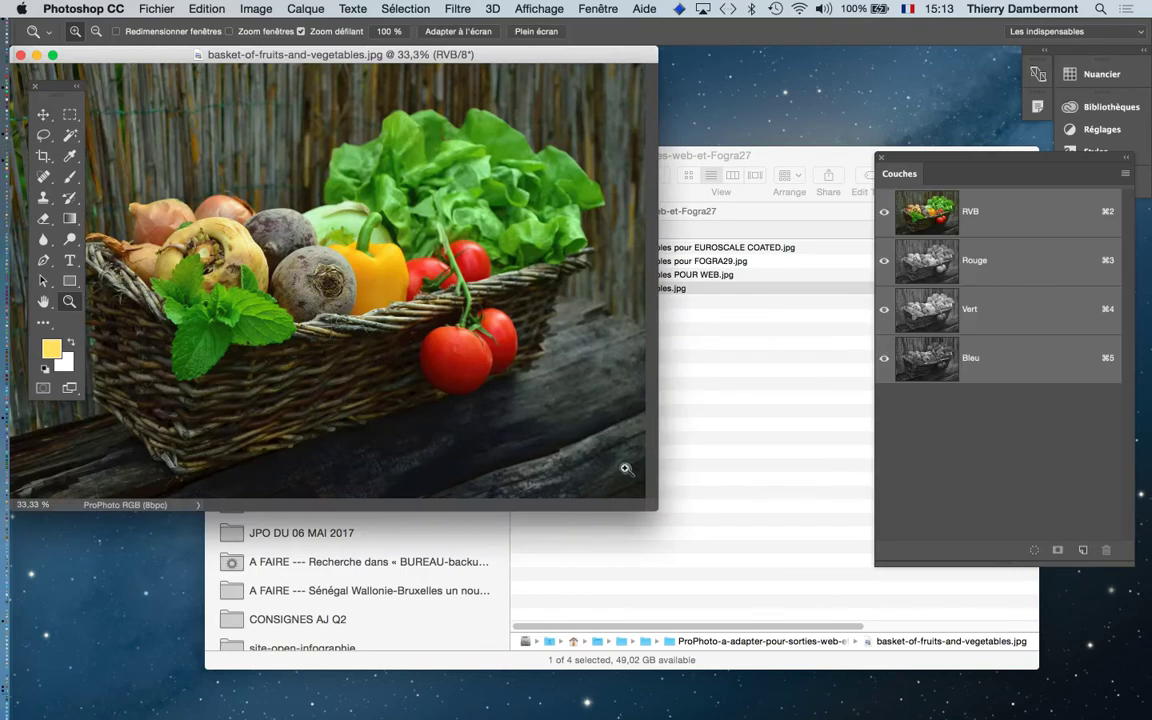
Cycle the image through the screen modes back to the standard window and hide the other applications' windows.
key(f)
drag(598, 433, 392, 378)
key(f)
key(f)
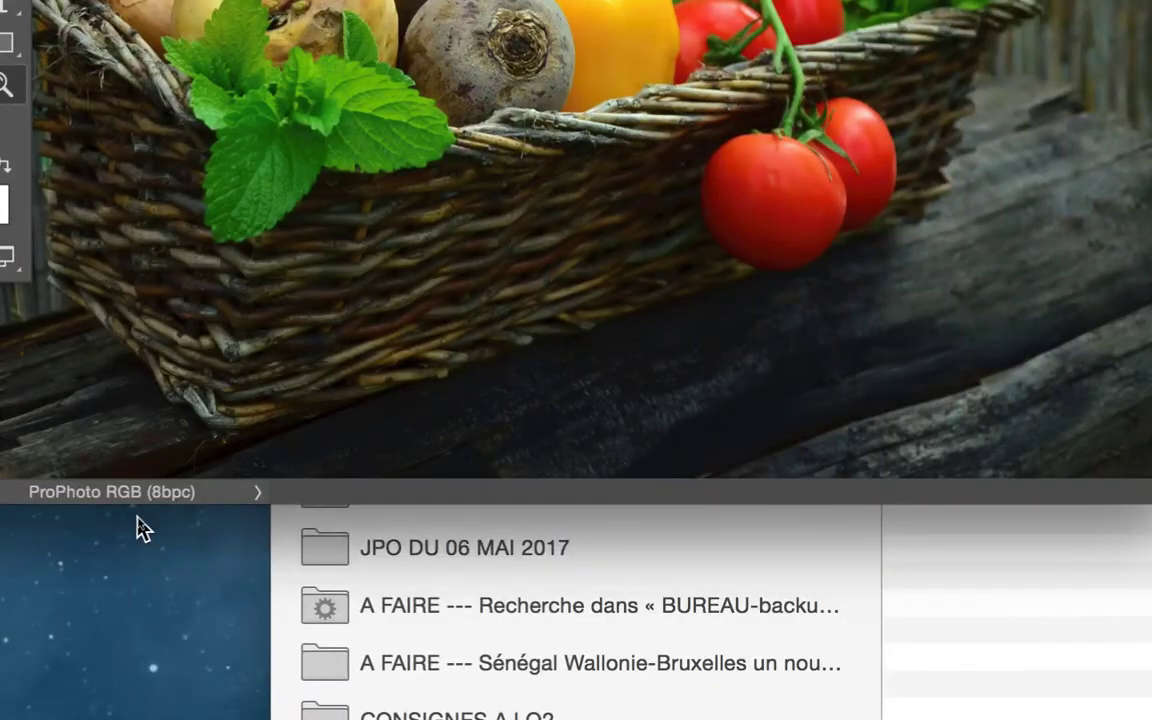
key(super+alt+h)
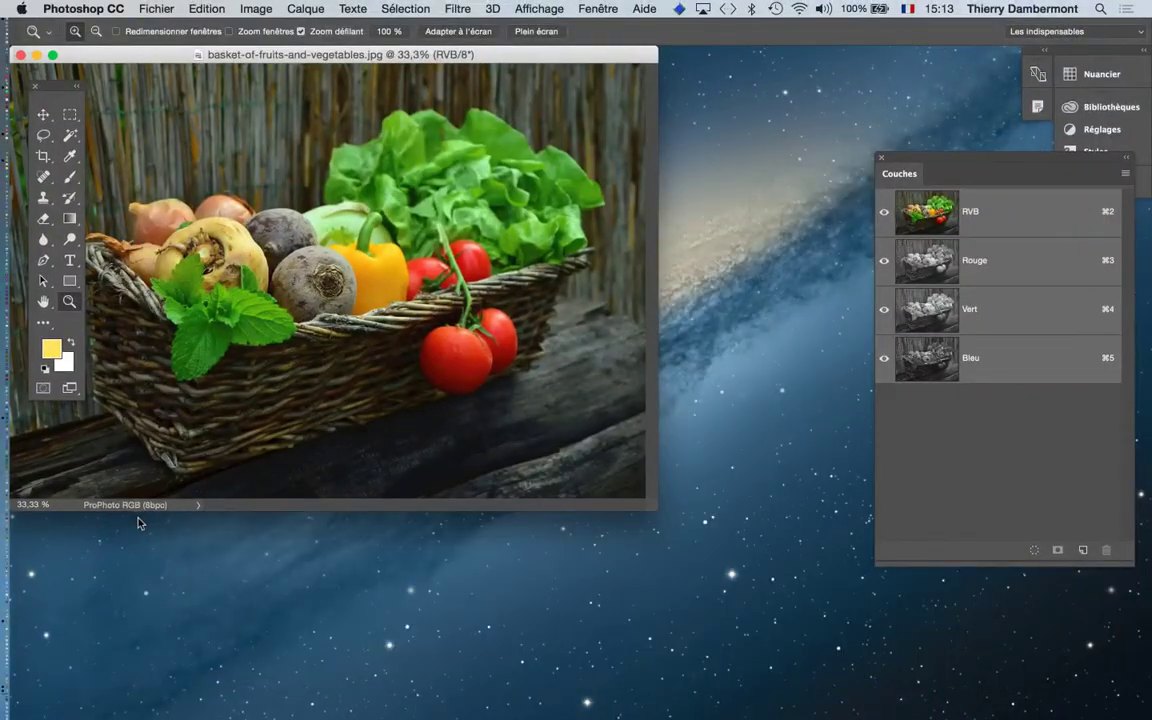
Set up a custom soft proof of the ProPhoto RGB image simulating Uncoated FOGRA29 (ISO 12647-2:2004).
click(597, 8)
mouse_move(549, 8)
mouse_move(553, 30)
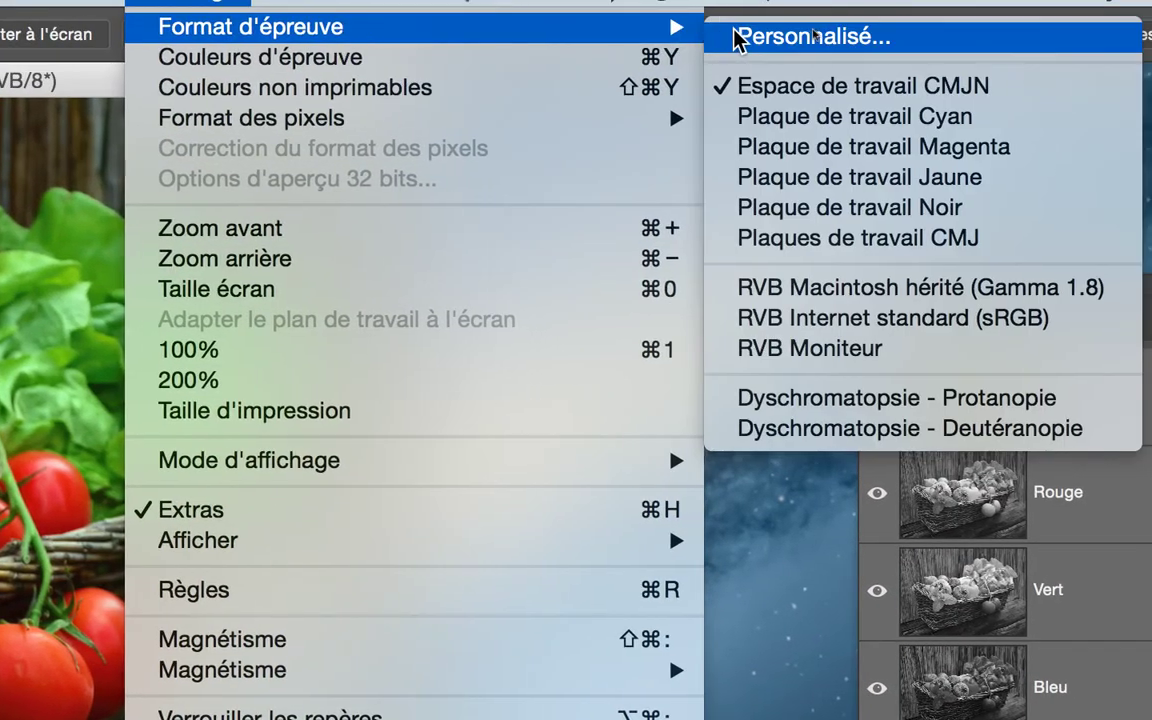
click(738, 36)
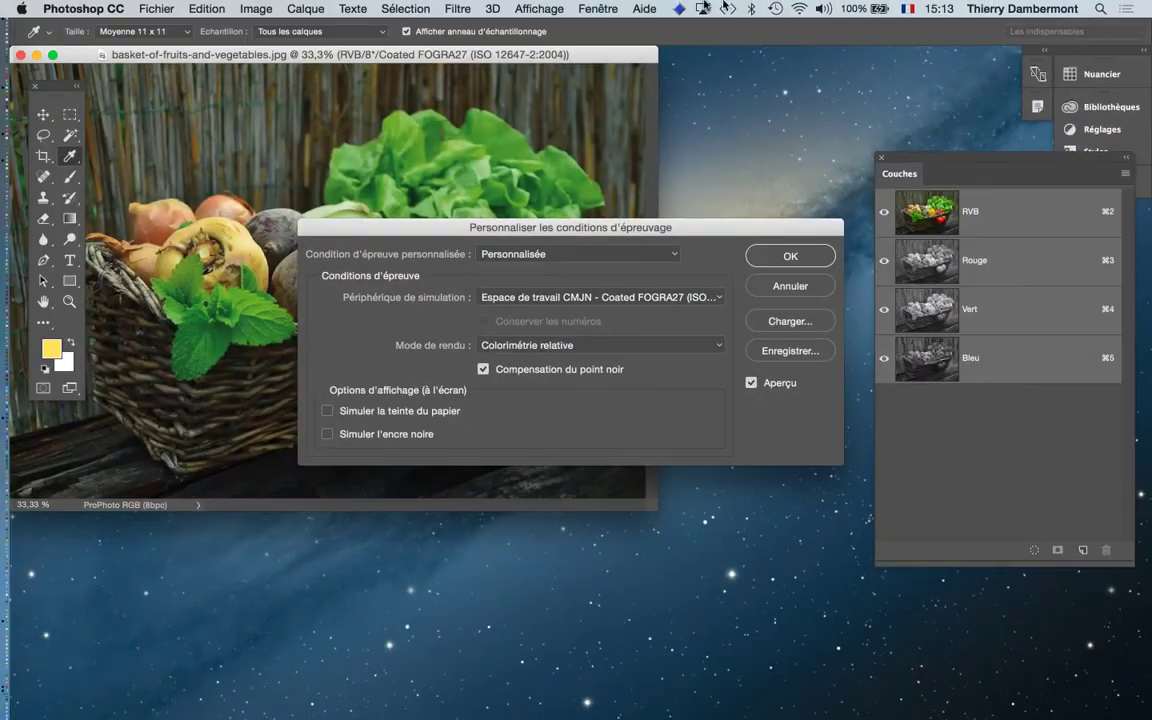
click(535, 298)
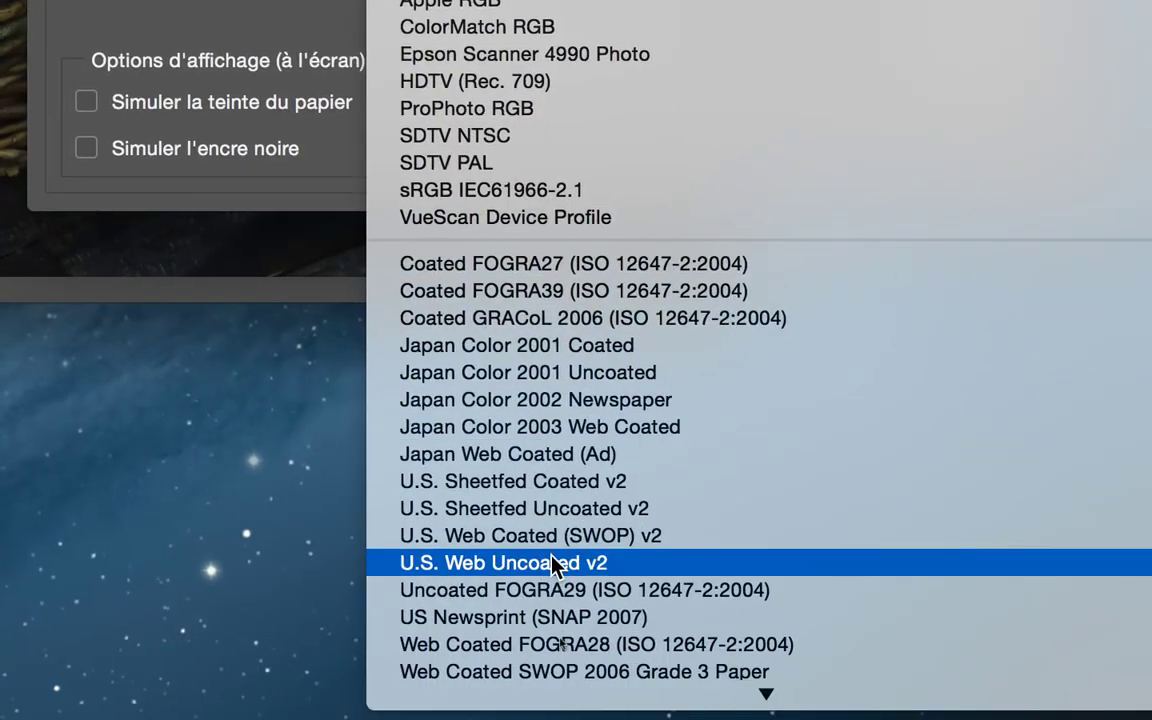
click(553, 589)
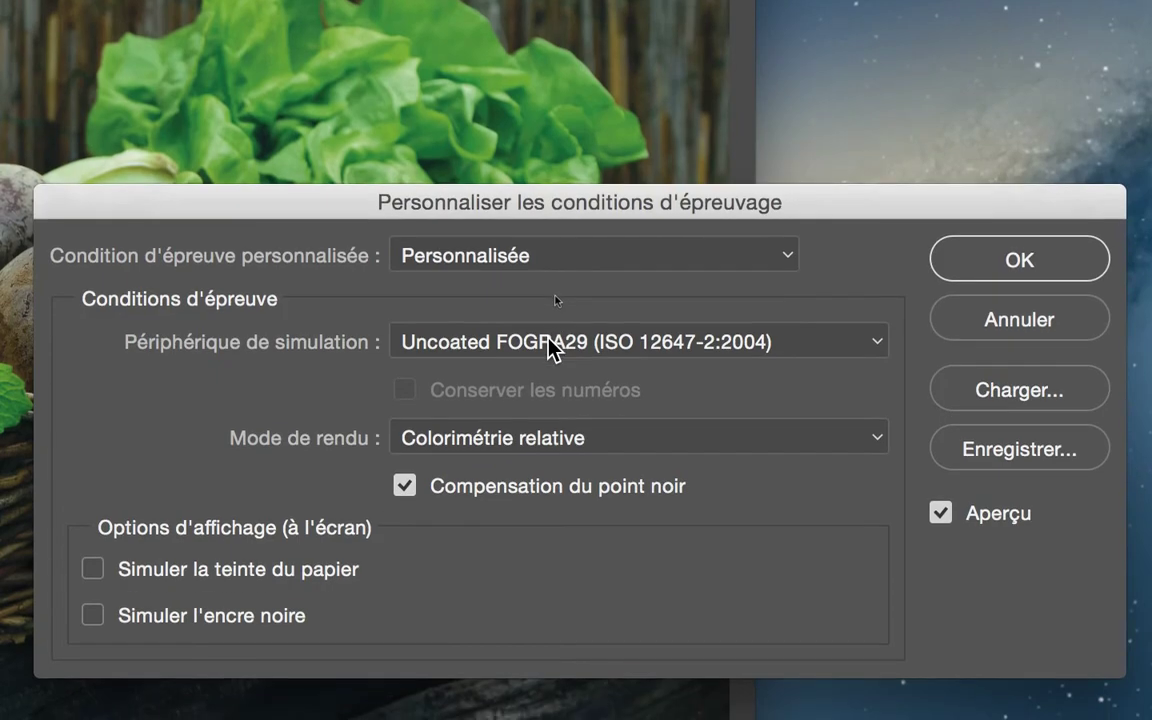
key(alt)
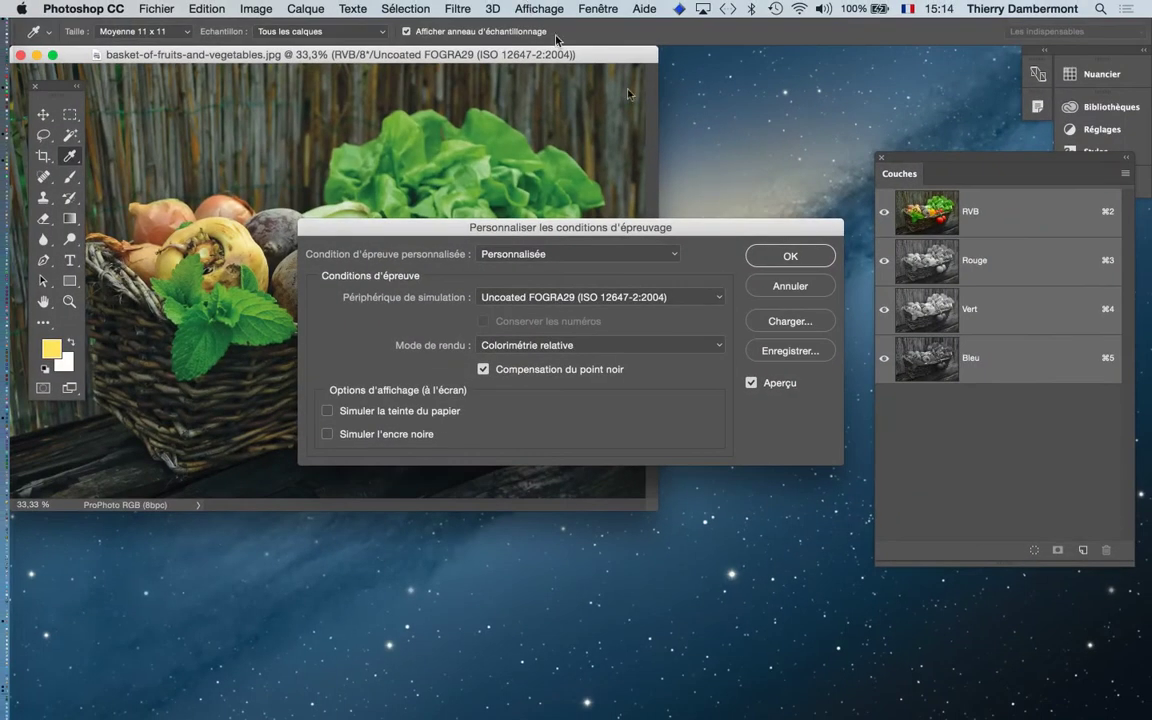
click(790, 256)
key(z)
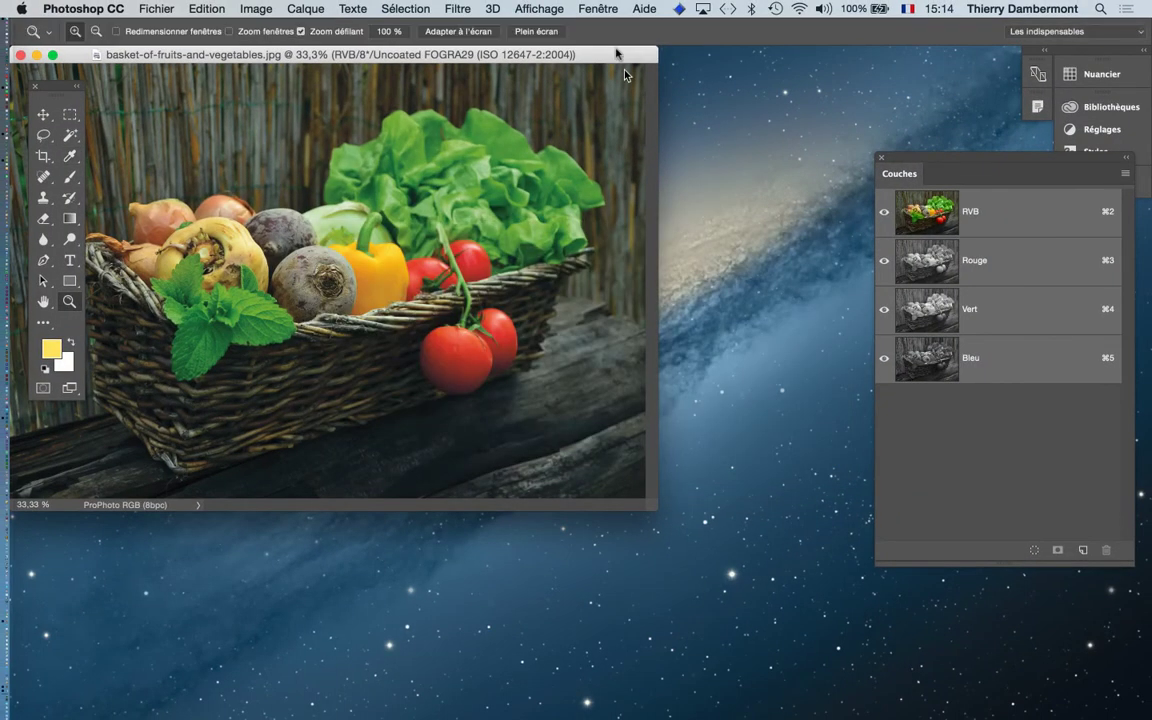
Check the Couleurs d'épreuve option, then show the image in full-screen mode, enlarged on the lettuce, pepper and tomatoes.
click(540, 8)
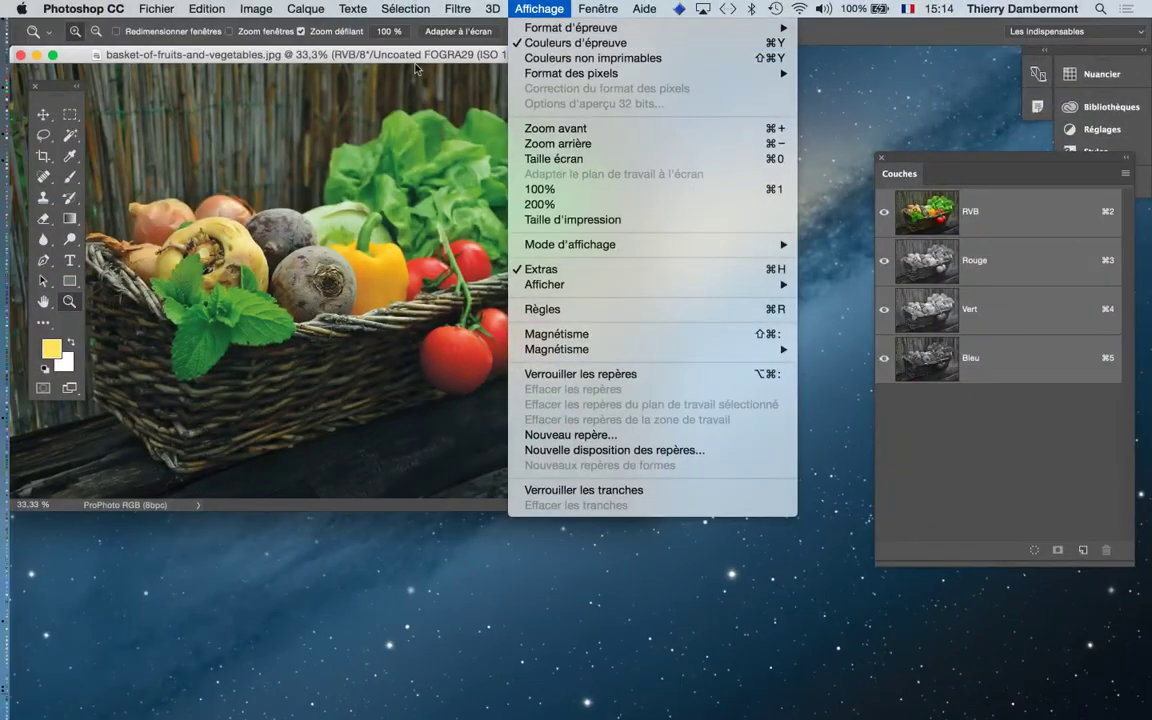
click(419, 52)
key(f)
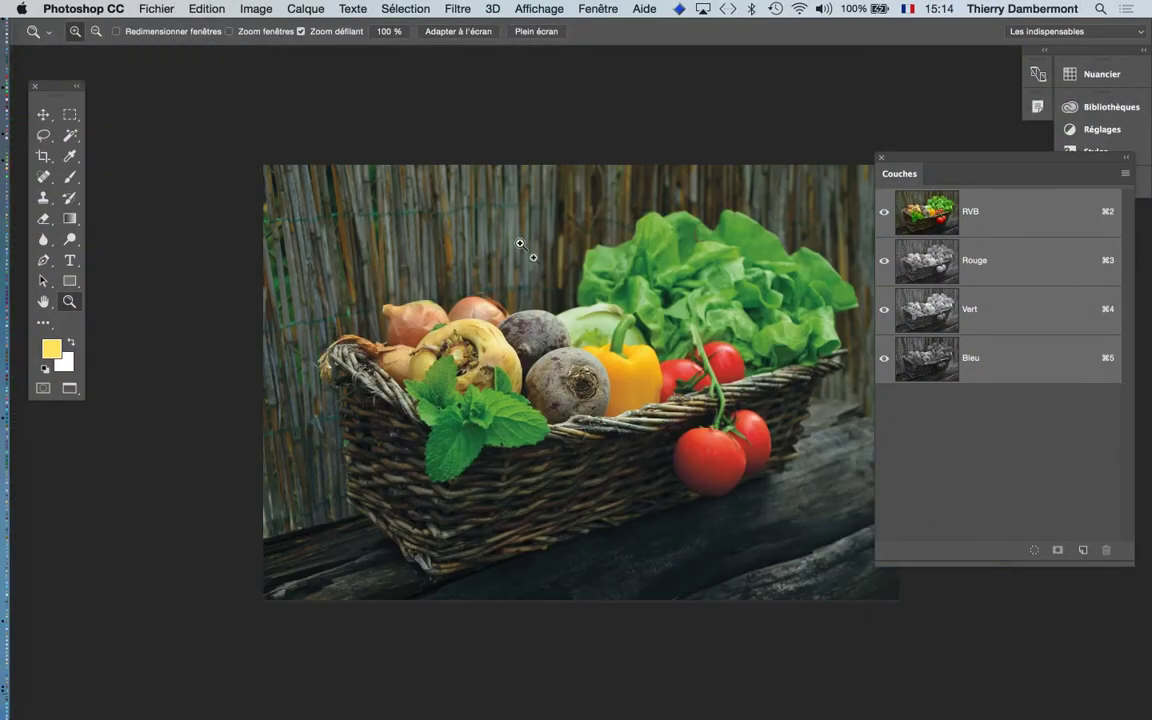
click(672, 368)
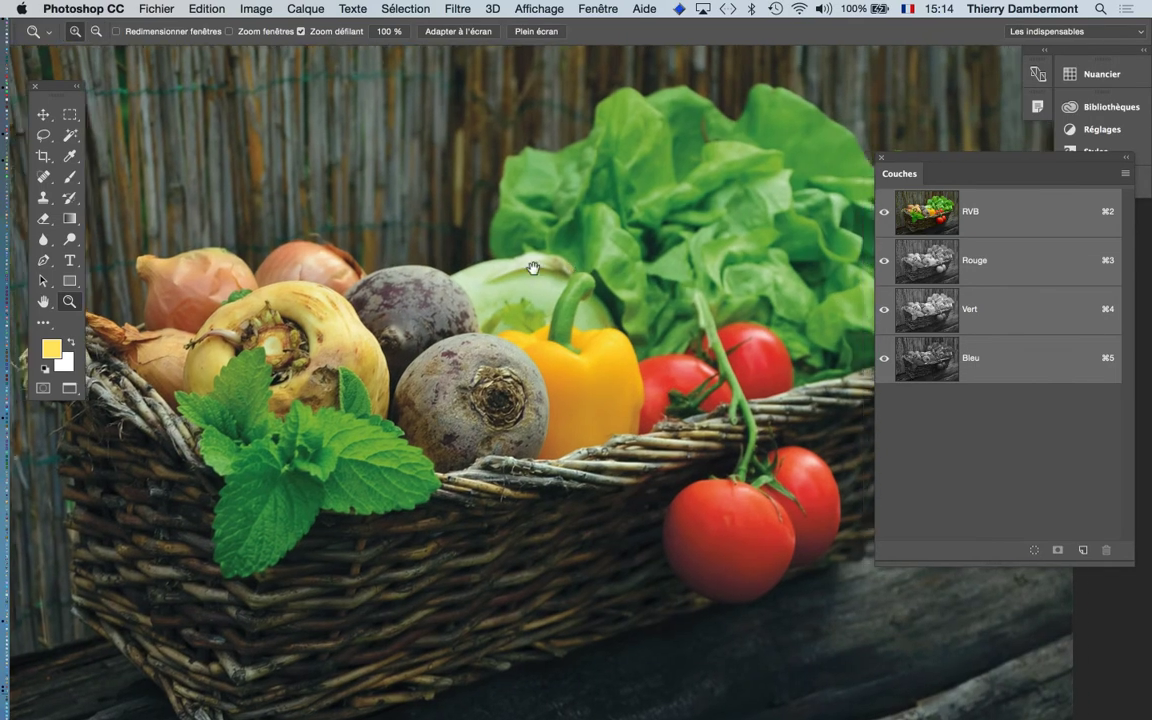
drag(532, 265, 345, 271)
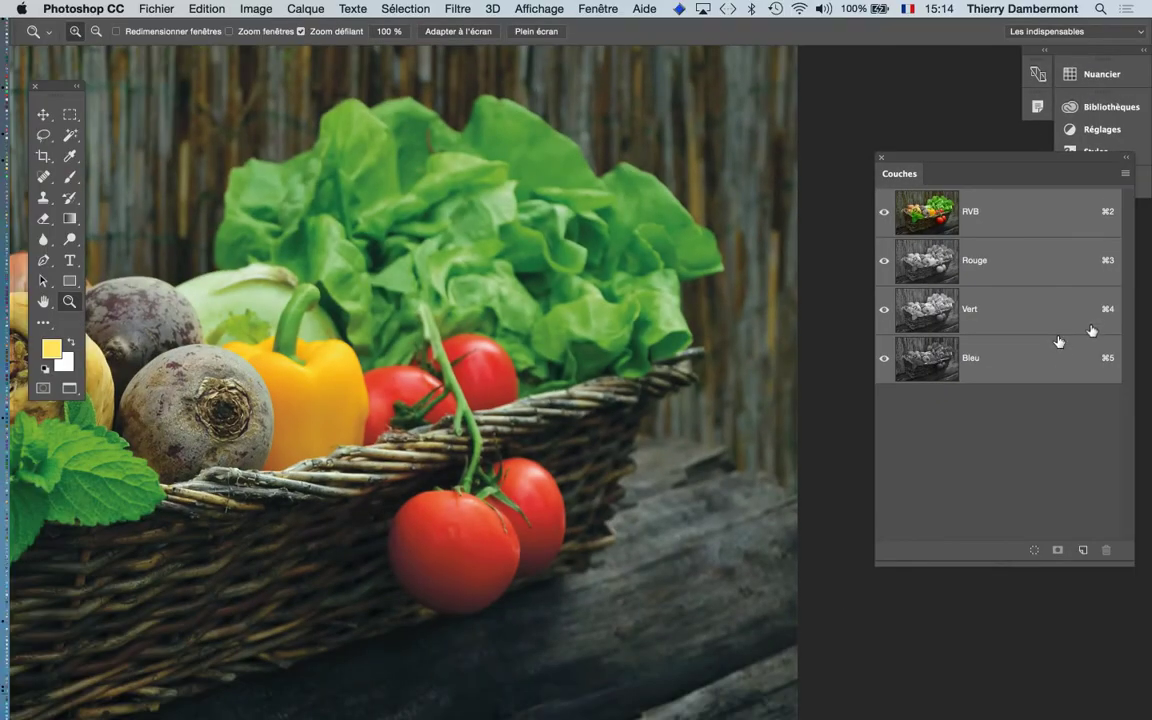
Toggle Couleurs d'épreuve off and on repeatedly to compare the original colours with the FOGRA29 simulation, leaving the proof enabled.
click(544, 10)
click(546, 45)
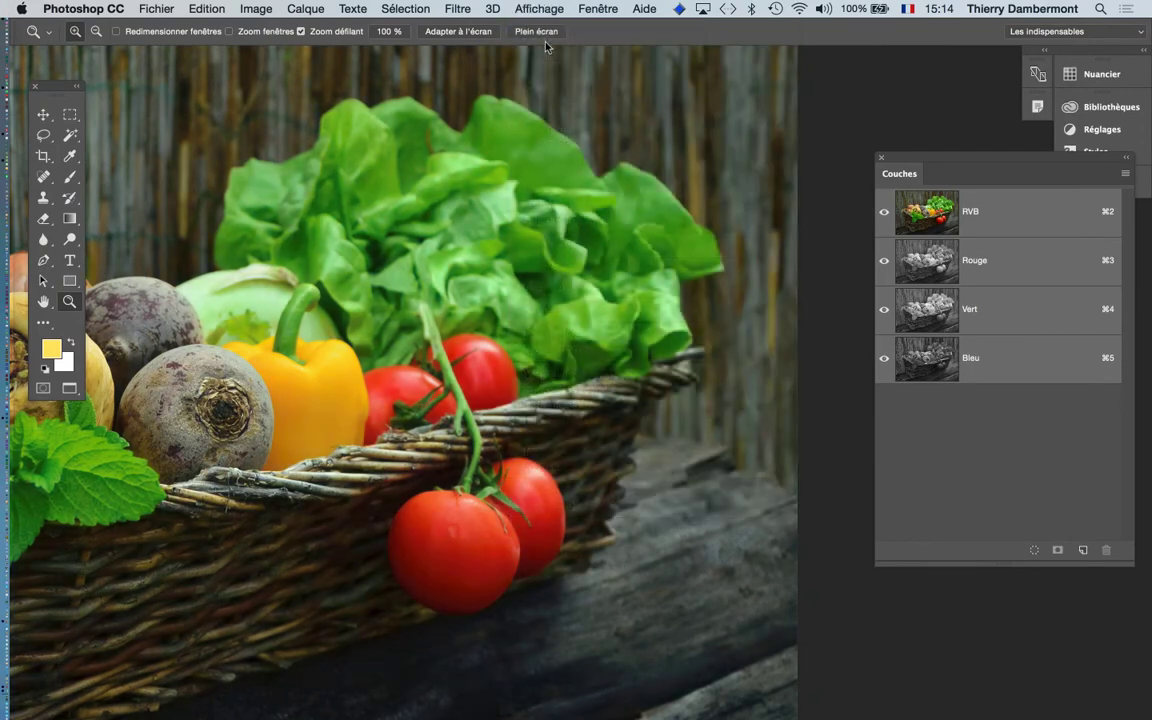
click(540, 9)
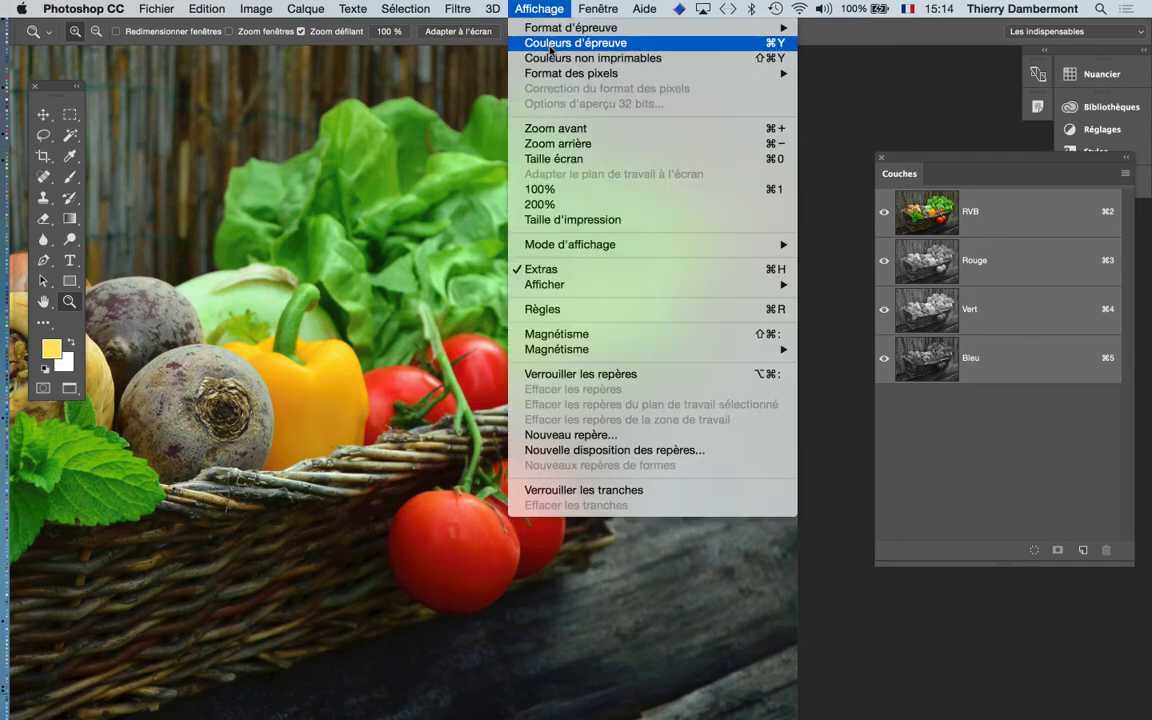
click(549, 45)
click(544, 10)
click(550, 43)
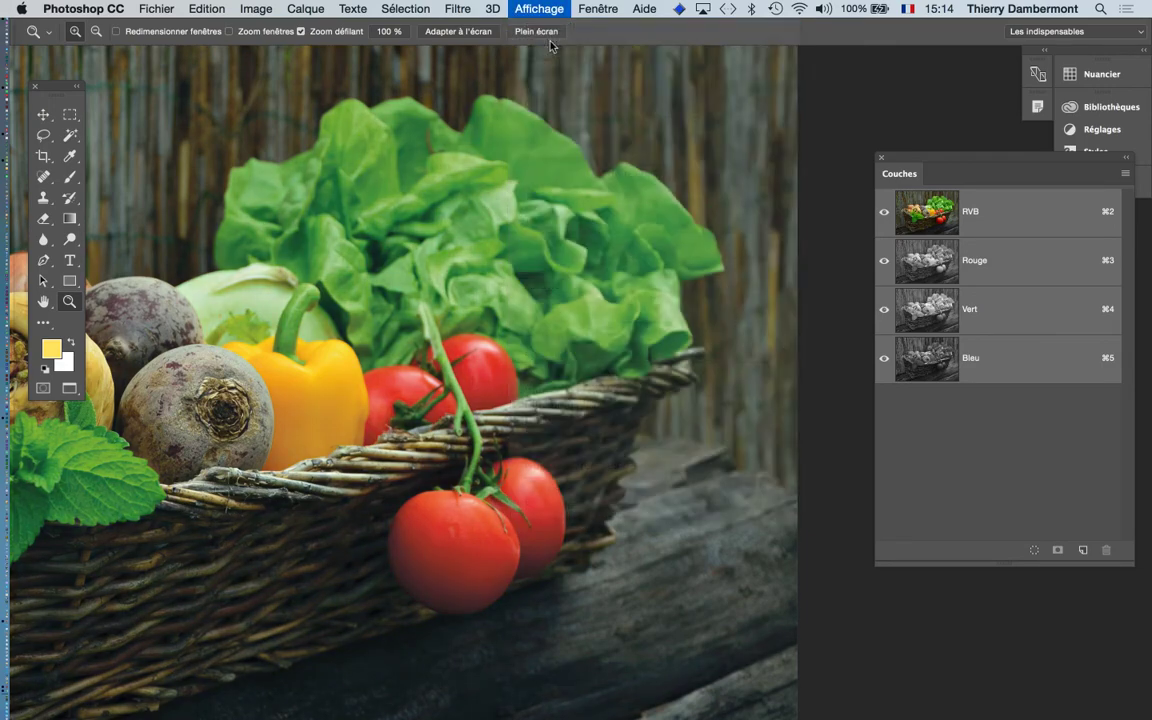
click(540, 10)
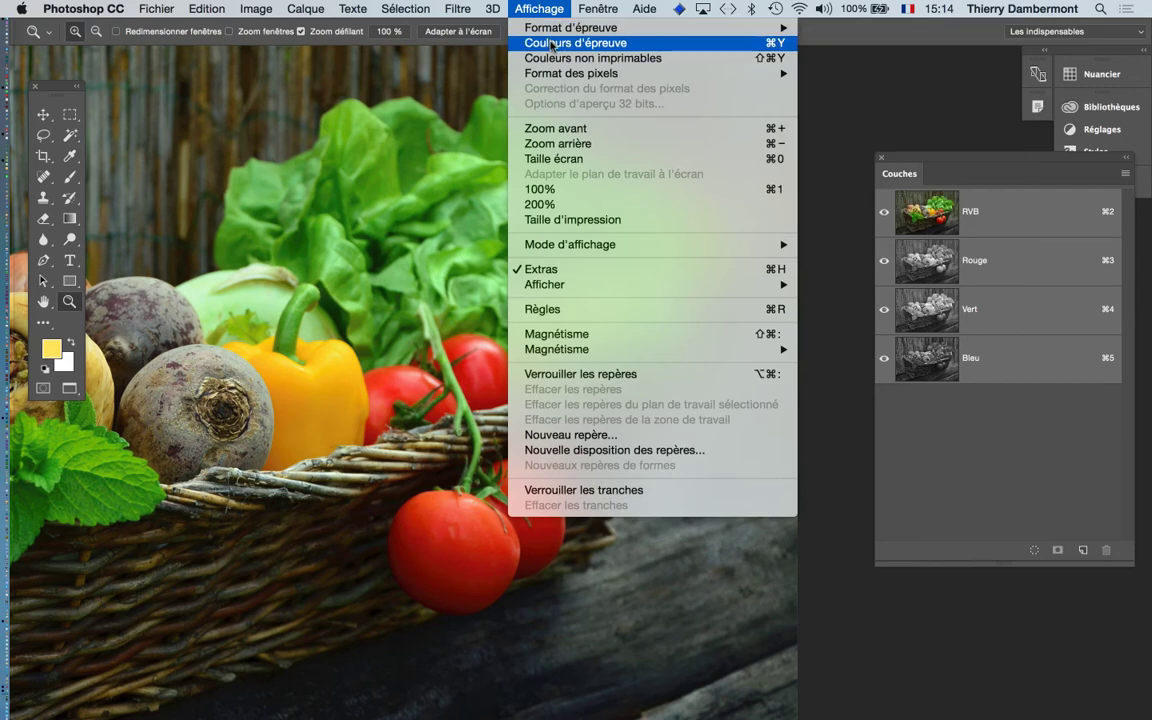
click(551, 44)
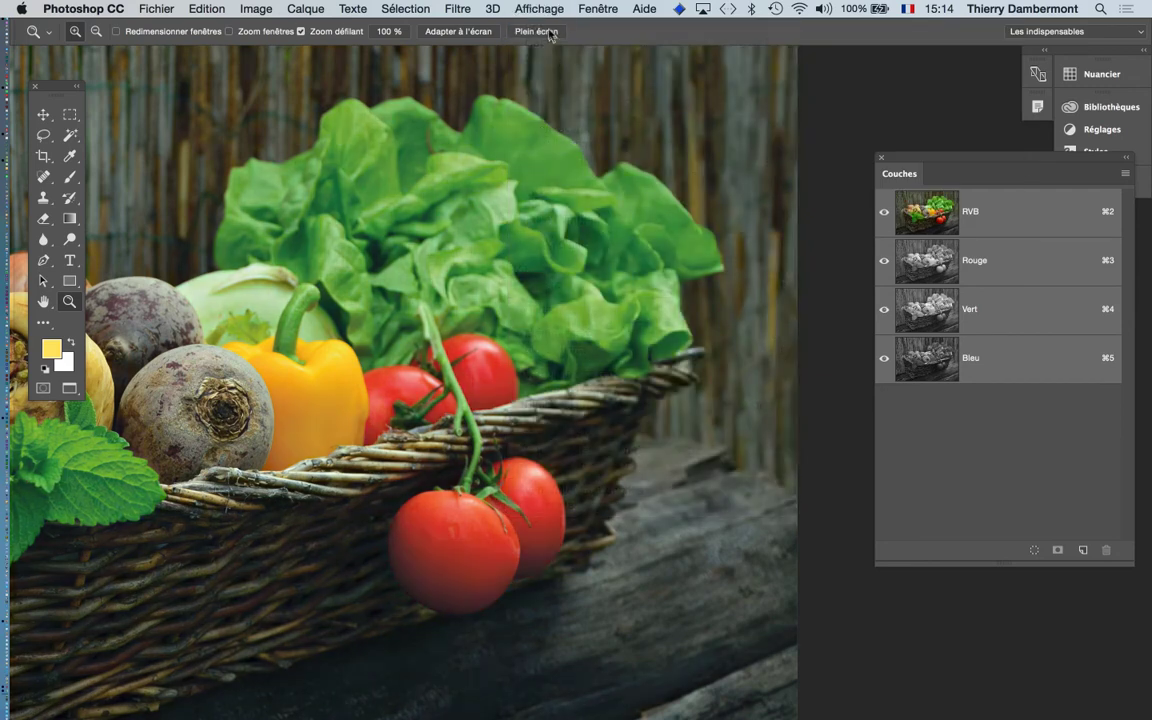